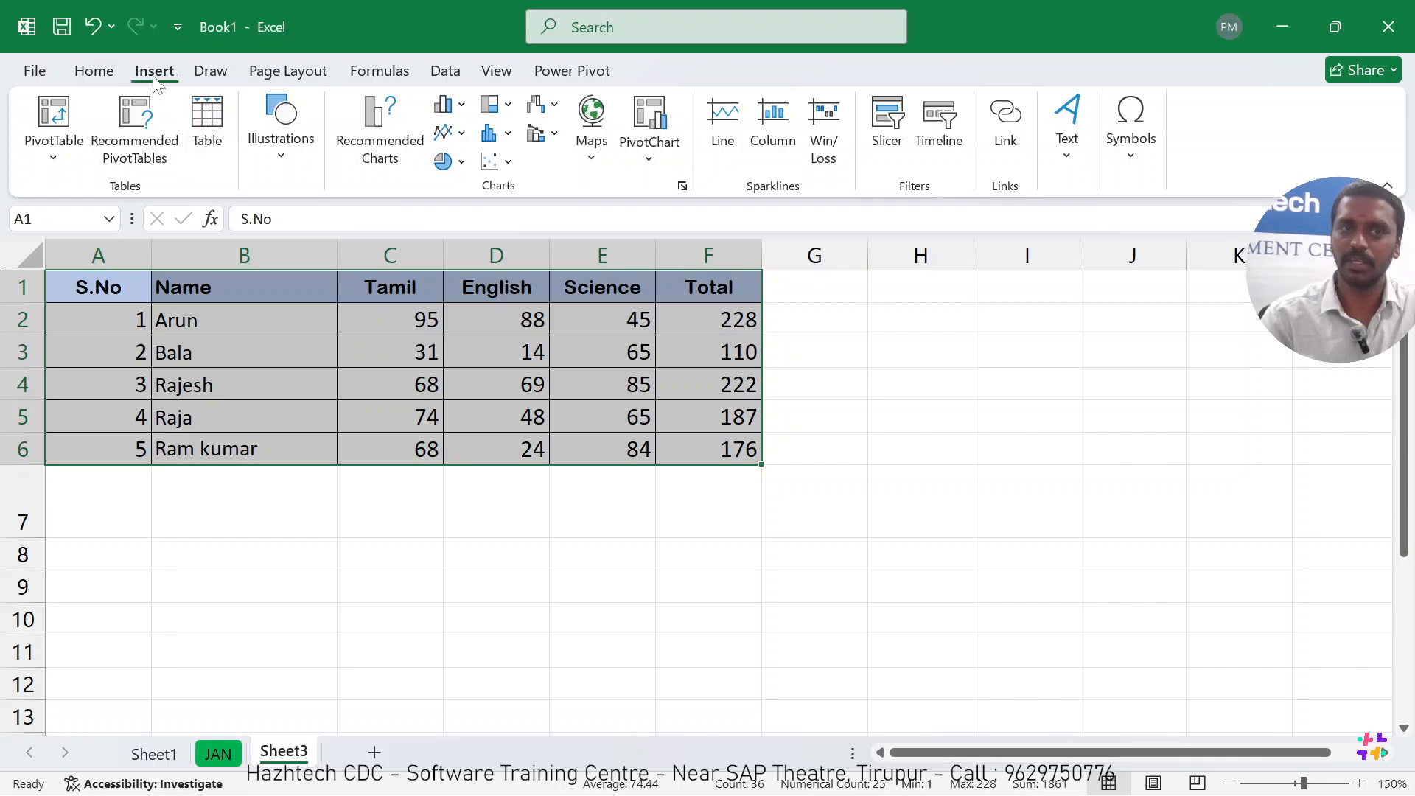
# Convert the marks data in A1:F6 into a table, treating the first row as headers.
pyautogui.click(208, 137)
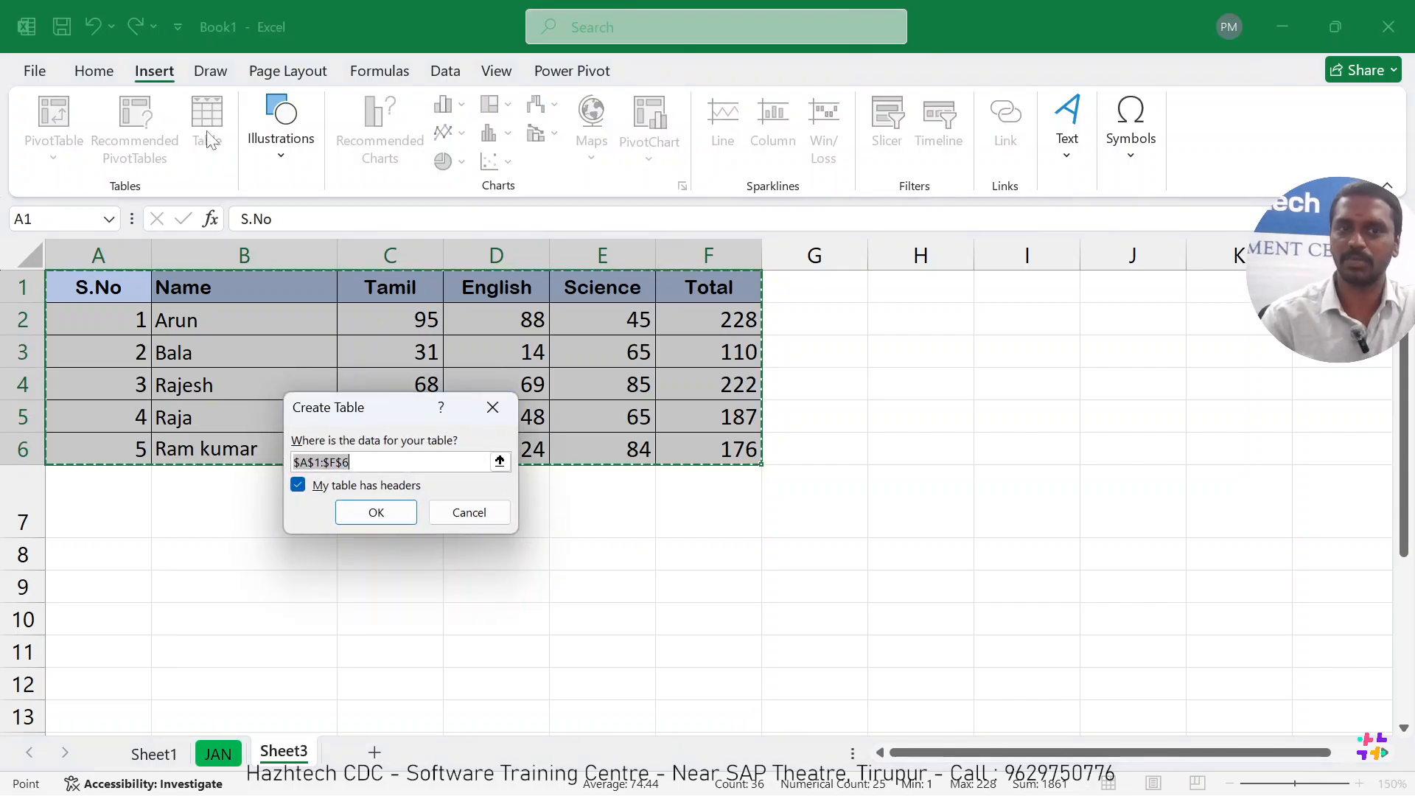
pyautogui.click(364, 522)
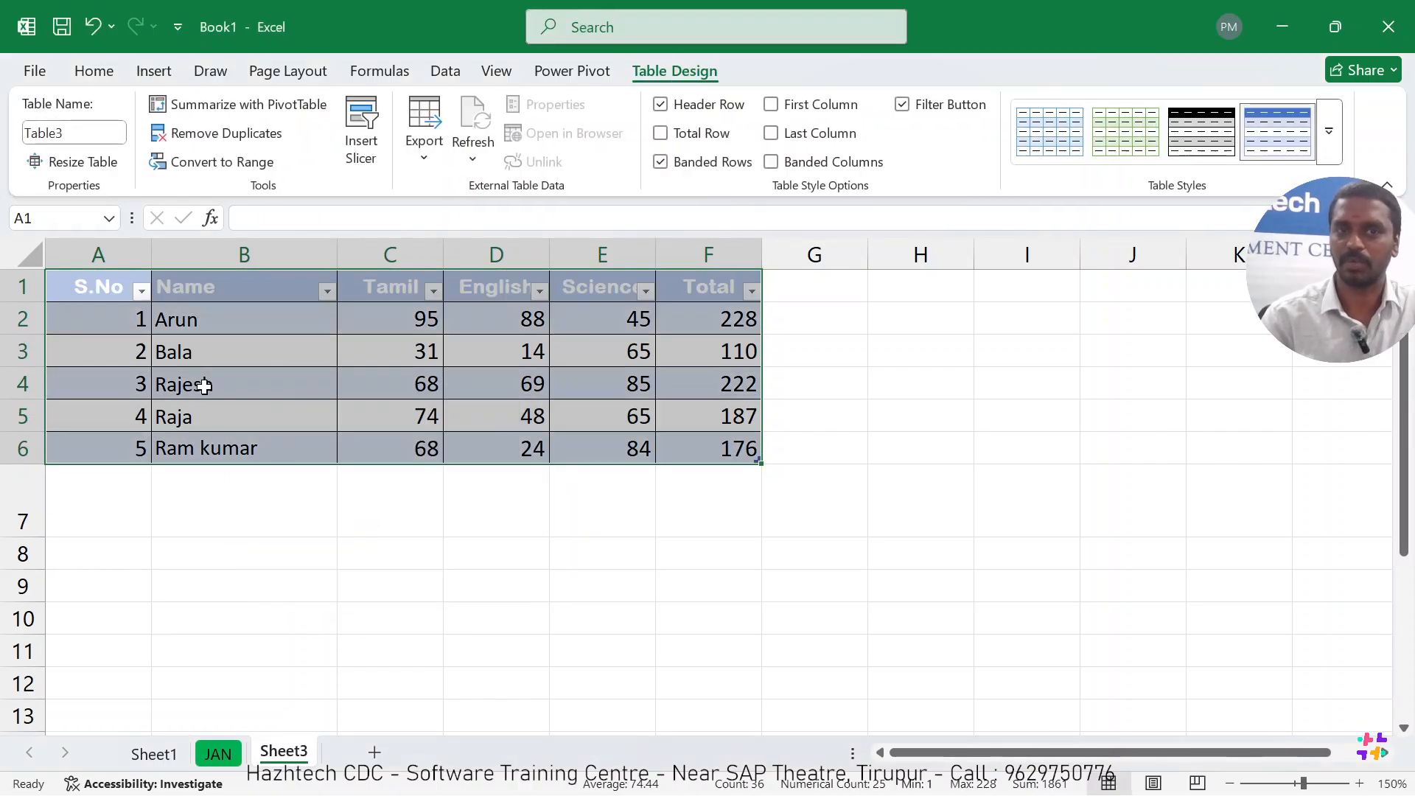
pyautogui.click(821, 351)
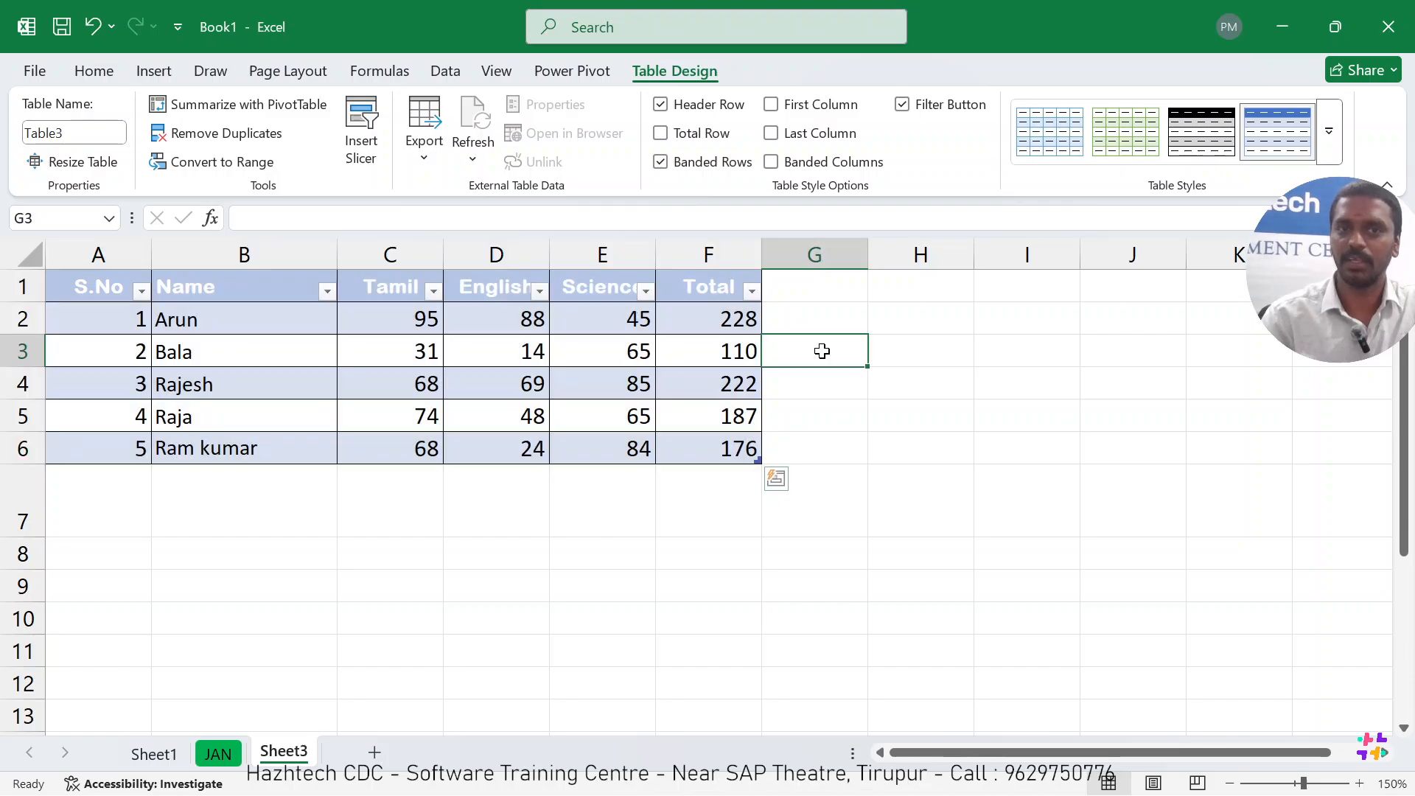
# Insert slicers for the Name and Tamil fields of the marks table.
pyautogui.click(305, 374)
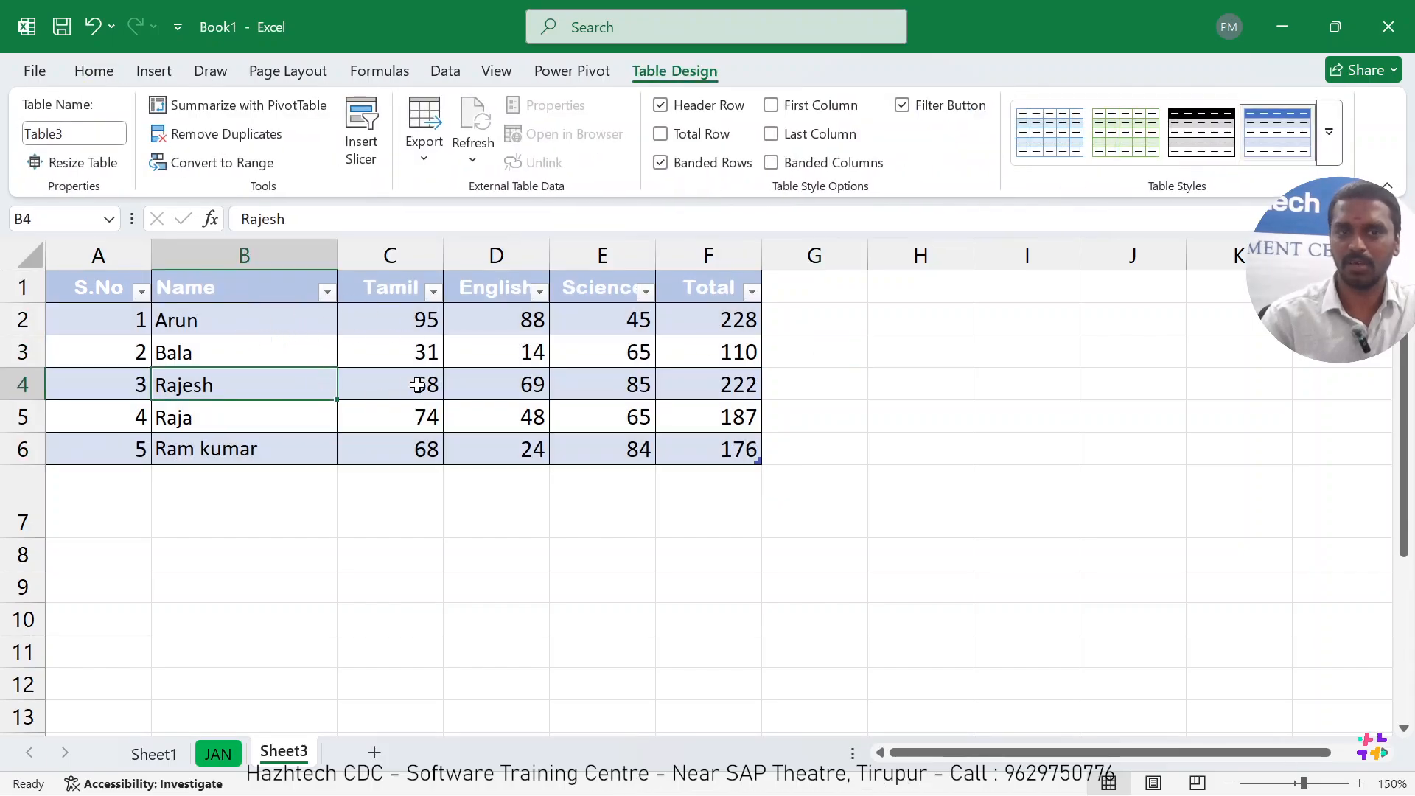
pyautogui.click(153, 73)
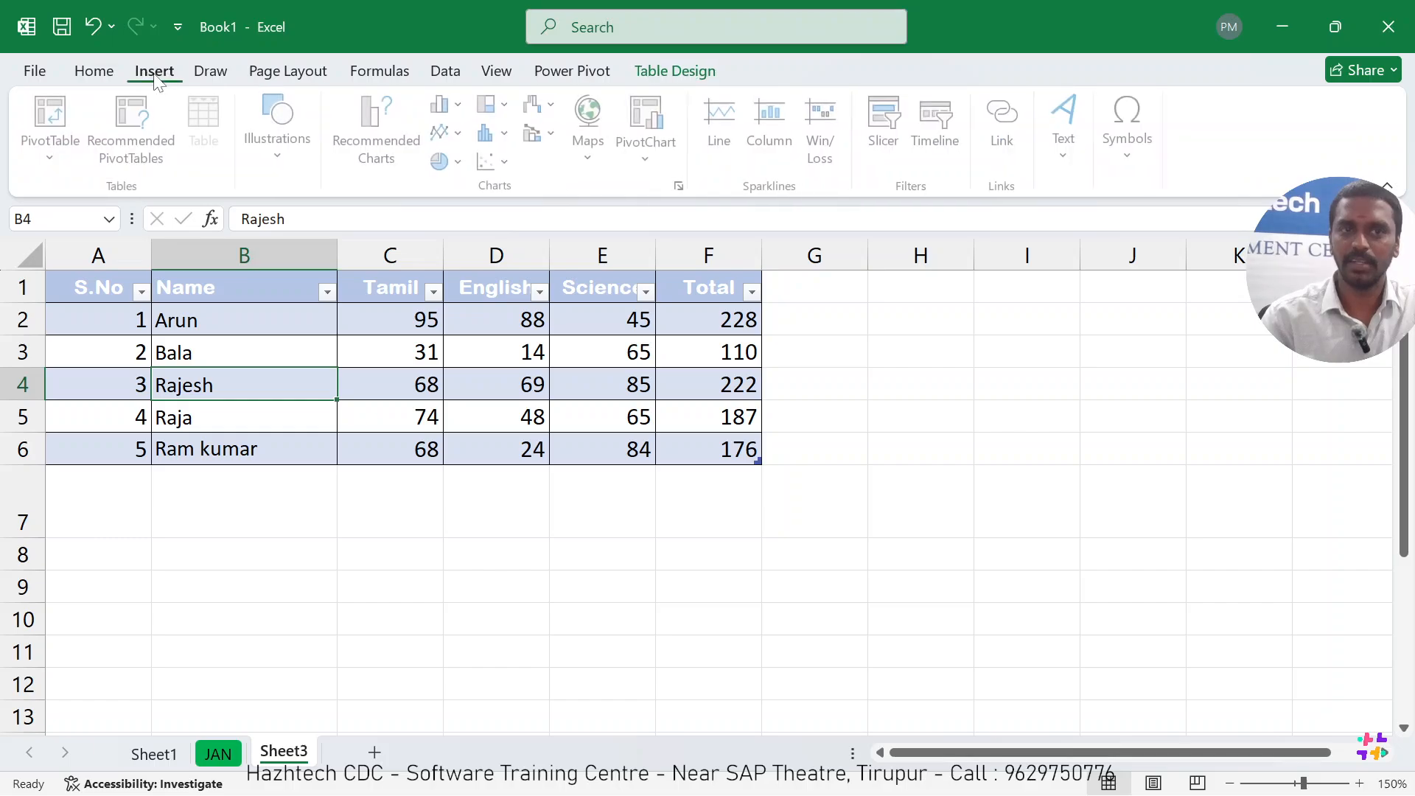
pyautogui.click(892, 144)
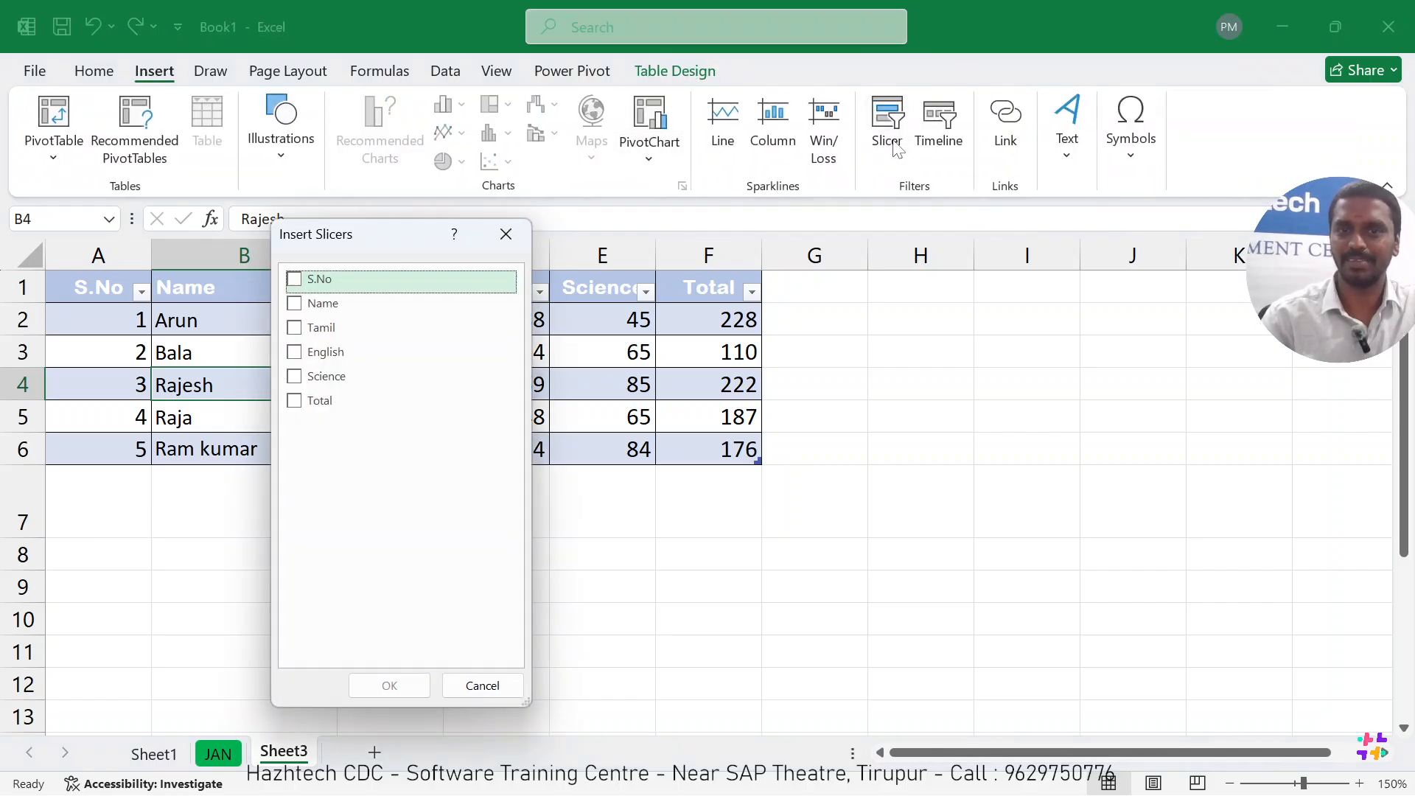
pyautogui.moveTo(360, 255); pyautogui.dragTo(551, 171)
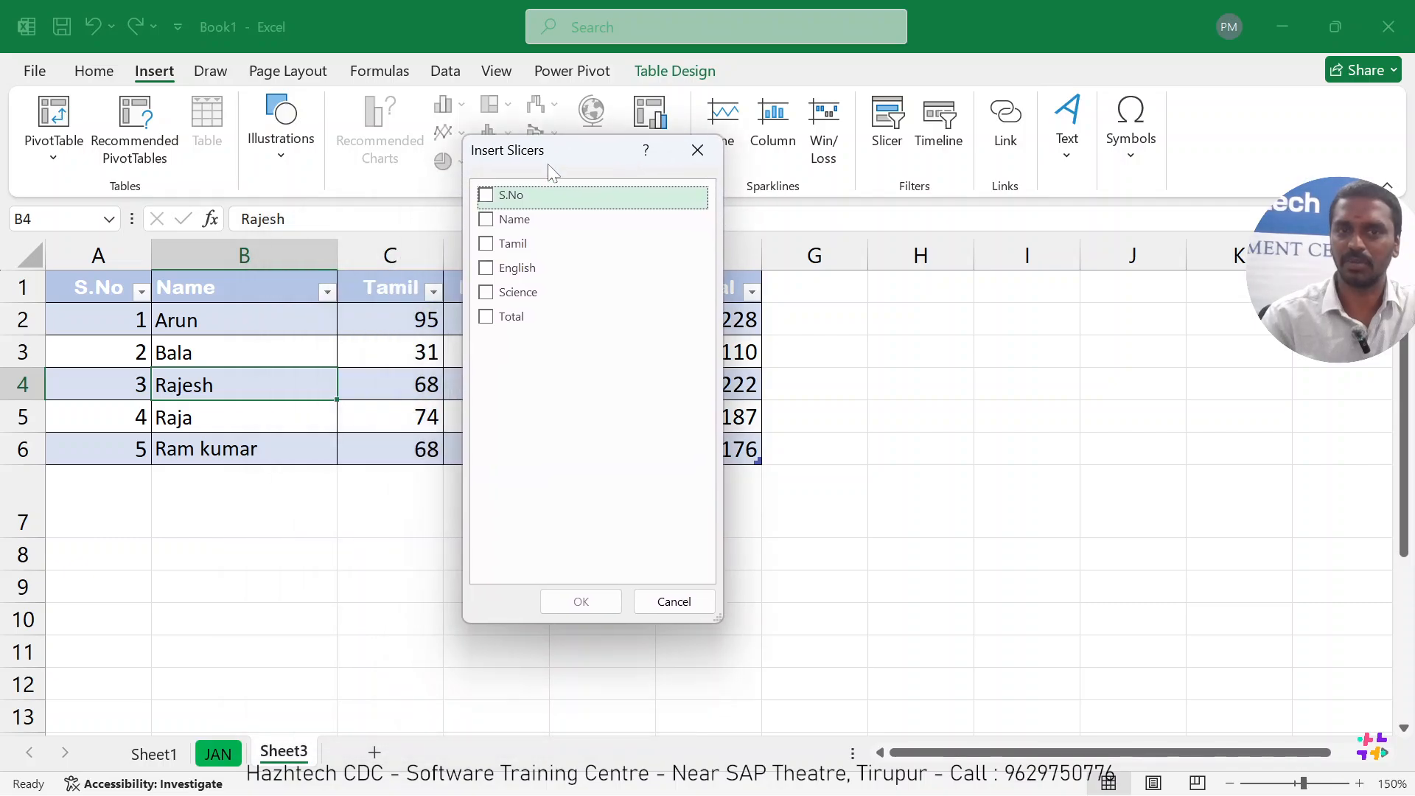
pyautogui.click(488, 221)
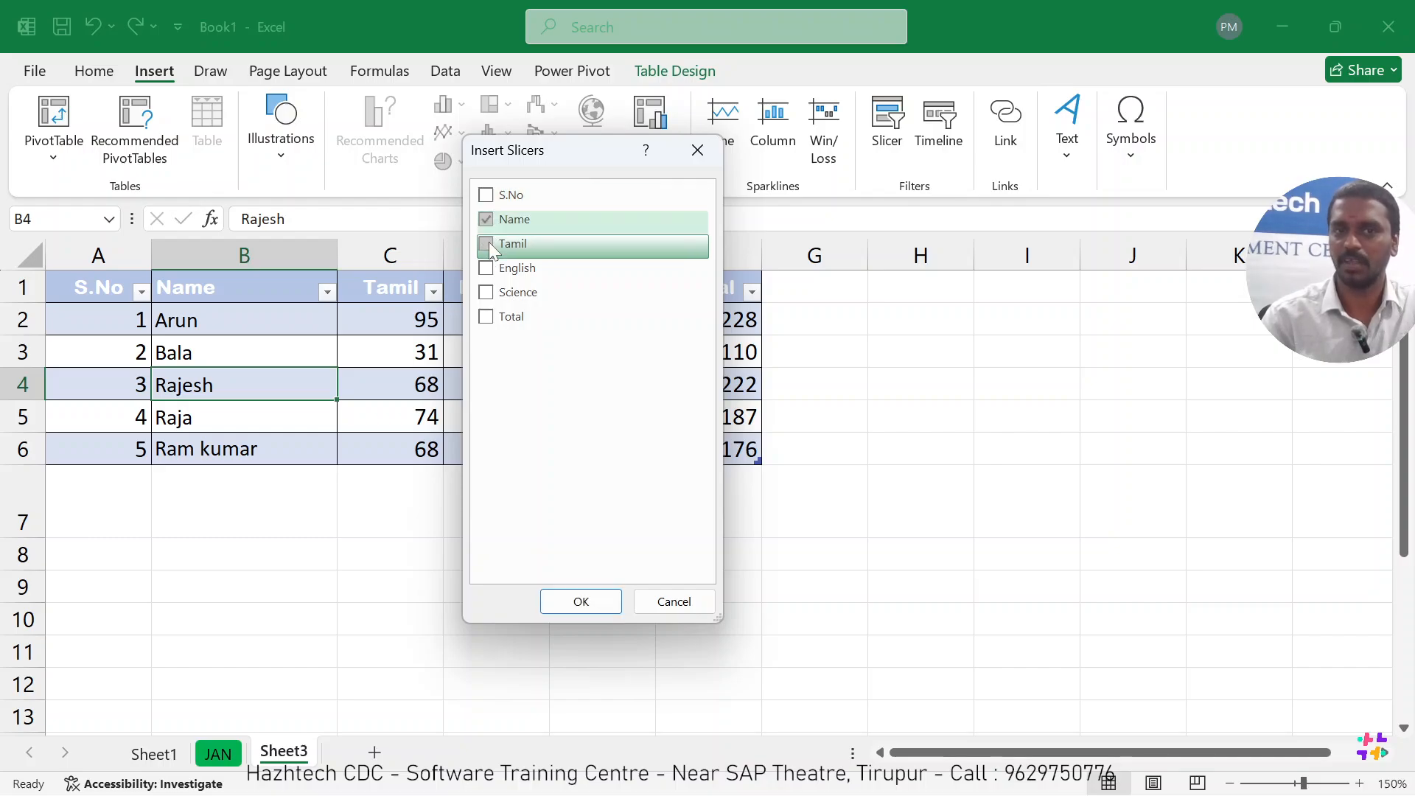
pyautogui.click(487, 243)
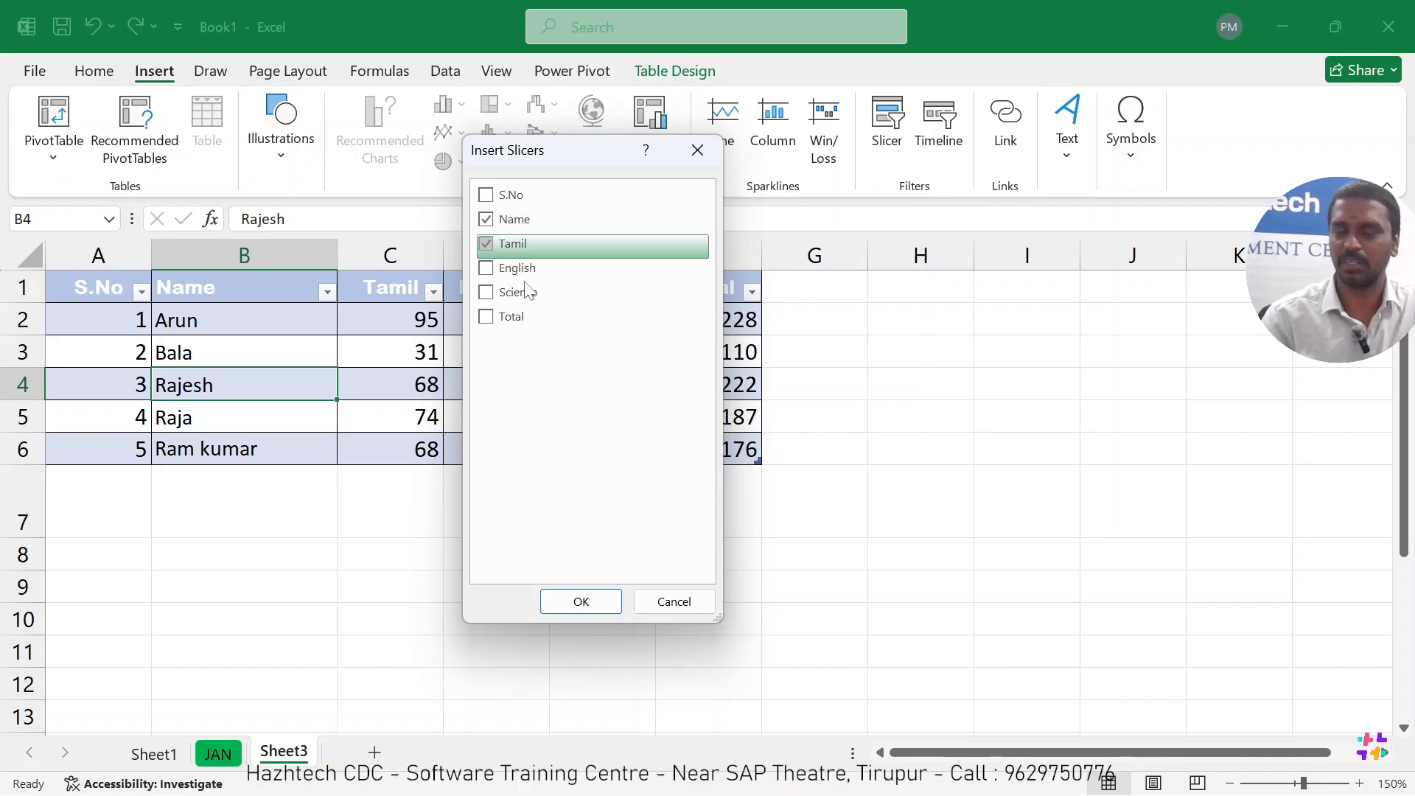
pyautogui.click(587, 603)
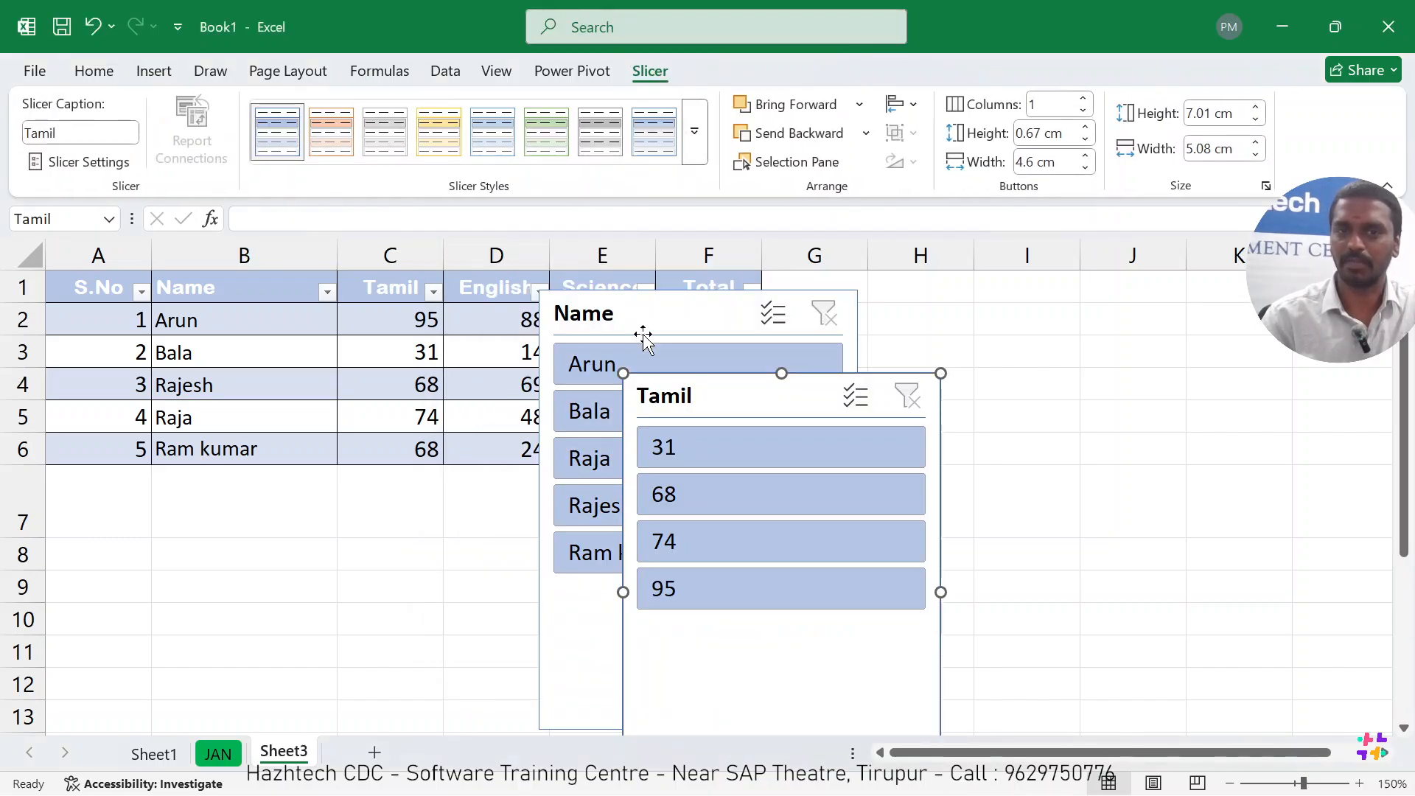
# Spread the Name and Tamil slicers apart and filter the table to the first student in the Name slicer.
pyautogui.moveTo(642, 332); pyautogui.dragTo(409, 341)
pyautogui.moveTo(712, 380); pyautogui.dragTo(721, 328)
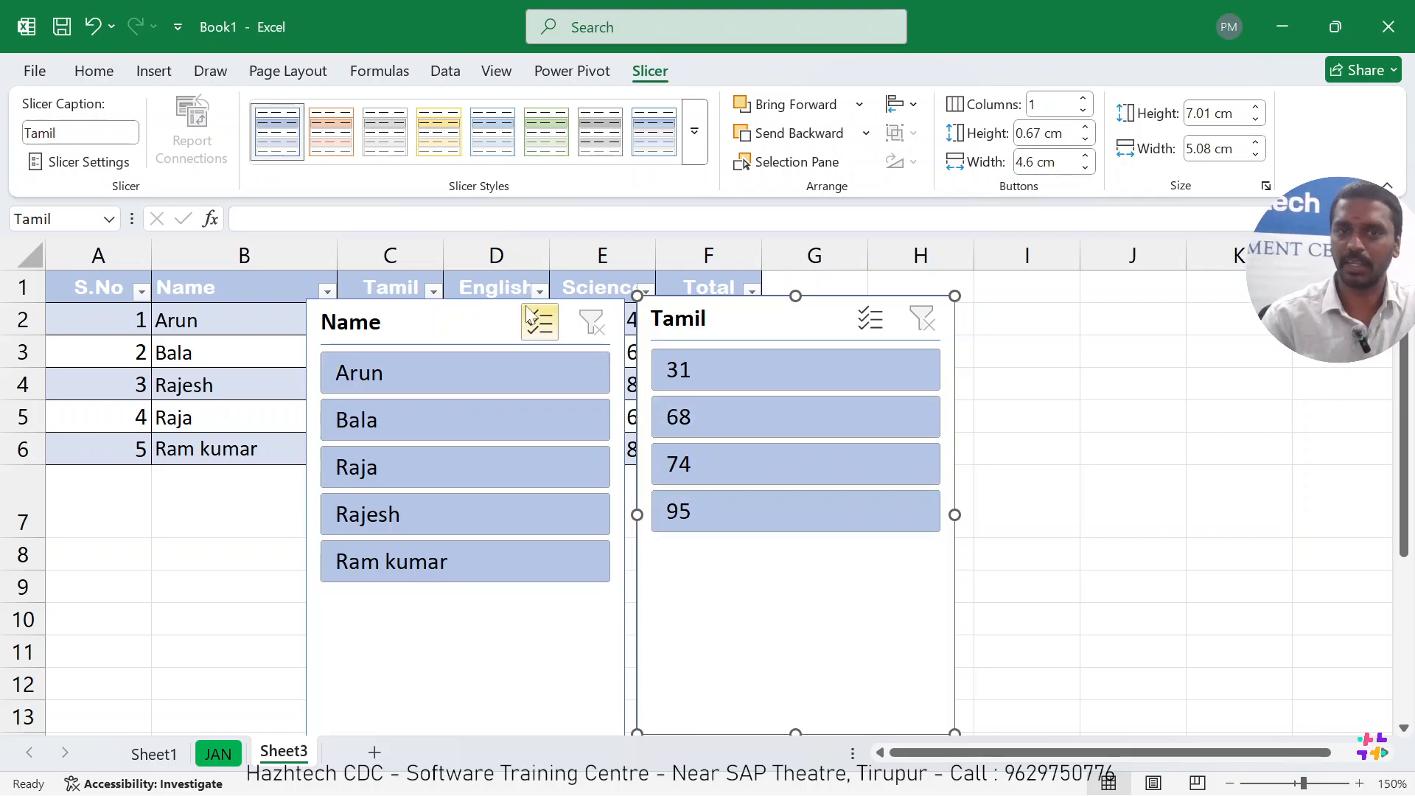
pyautogui.moveTo(469, 324); pyautogui.dragTo(595, 317)
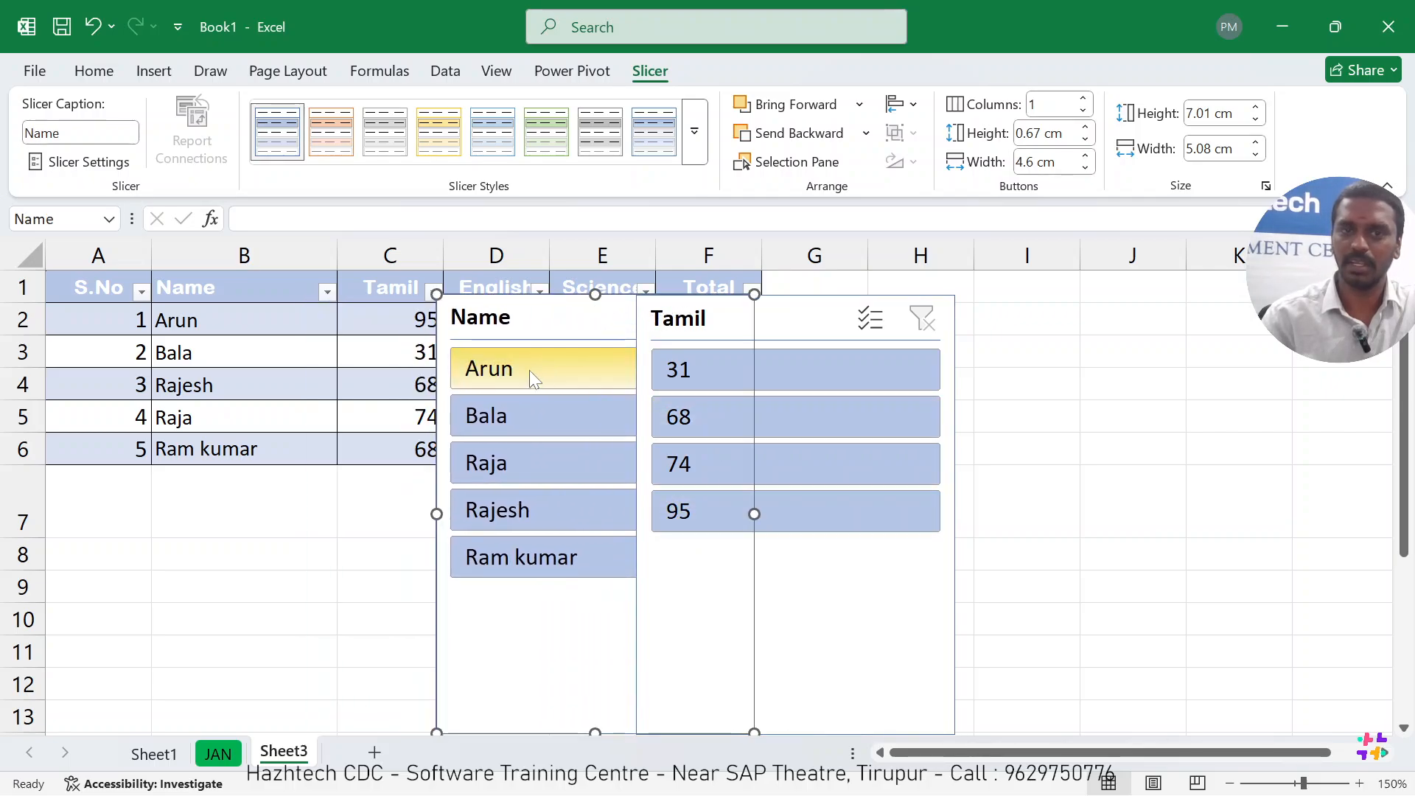
pyautogui.click(486, 376)
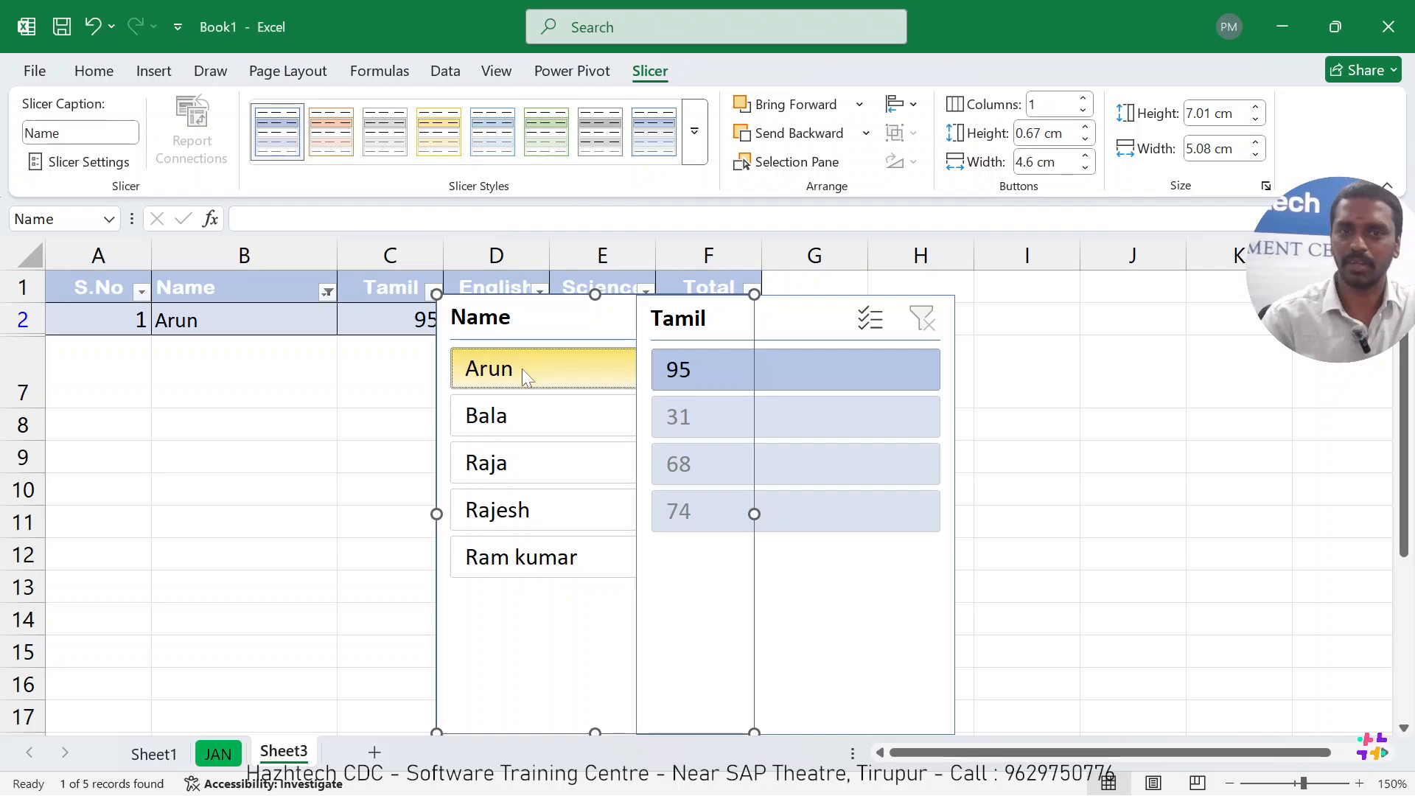
# Remove the Tamil slicer from the sheet.
pyautogui.click(773, 328)
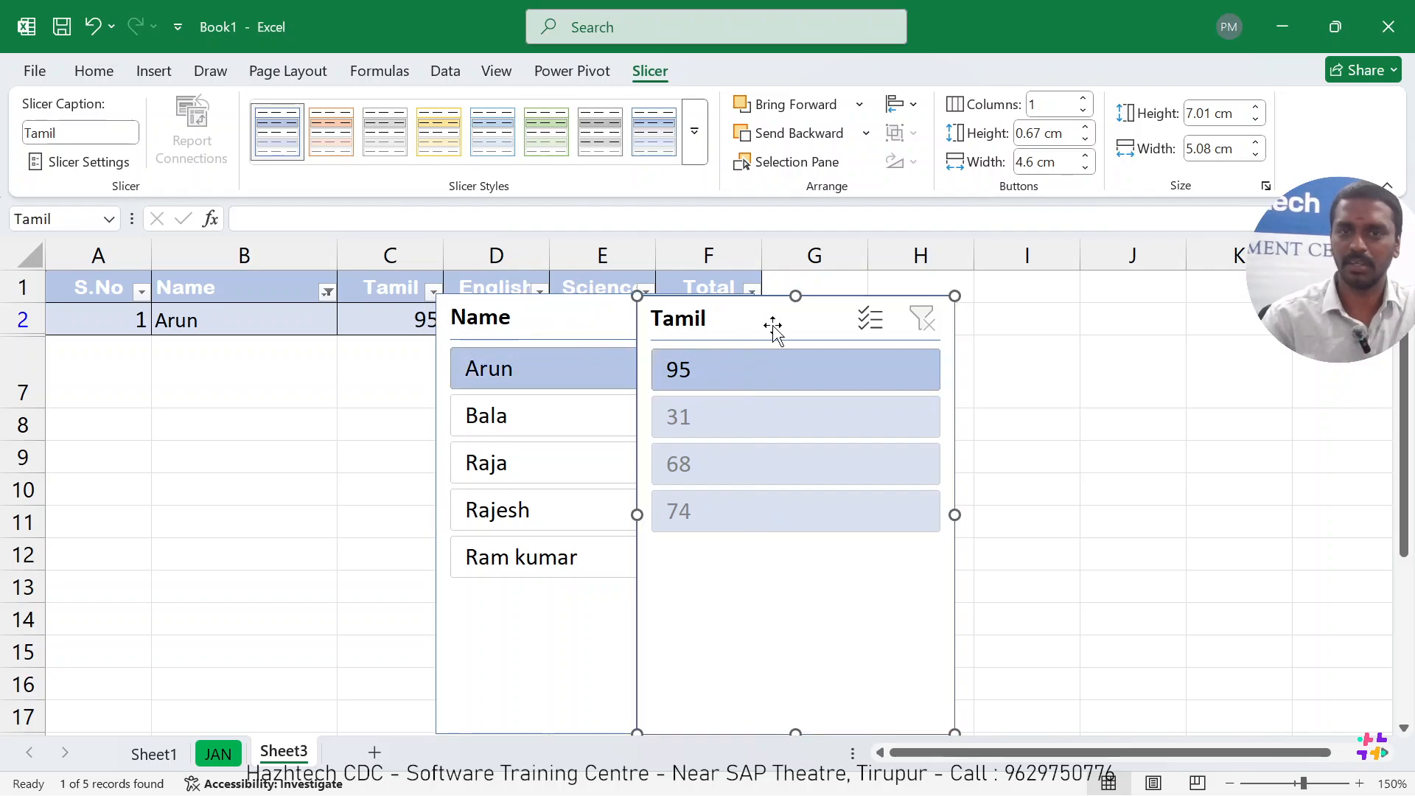
pyautogui.rightClick(772, 328)
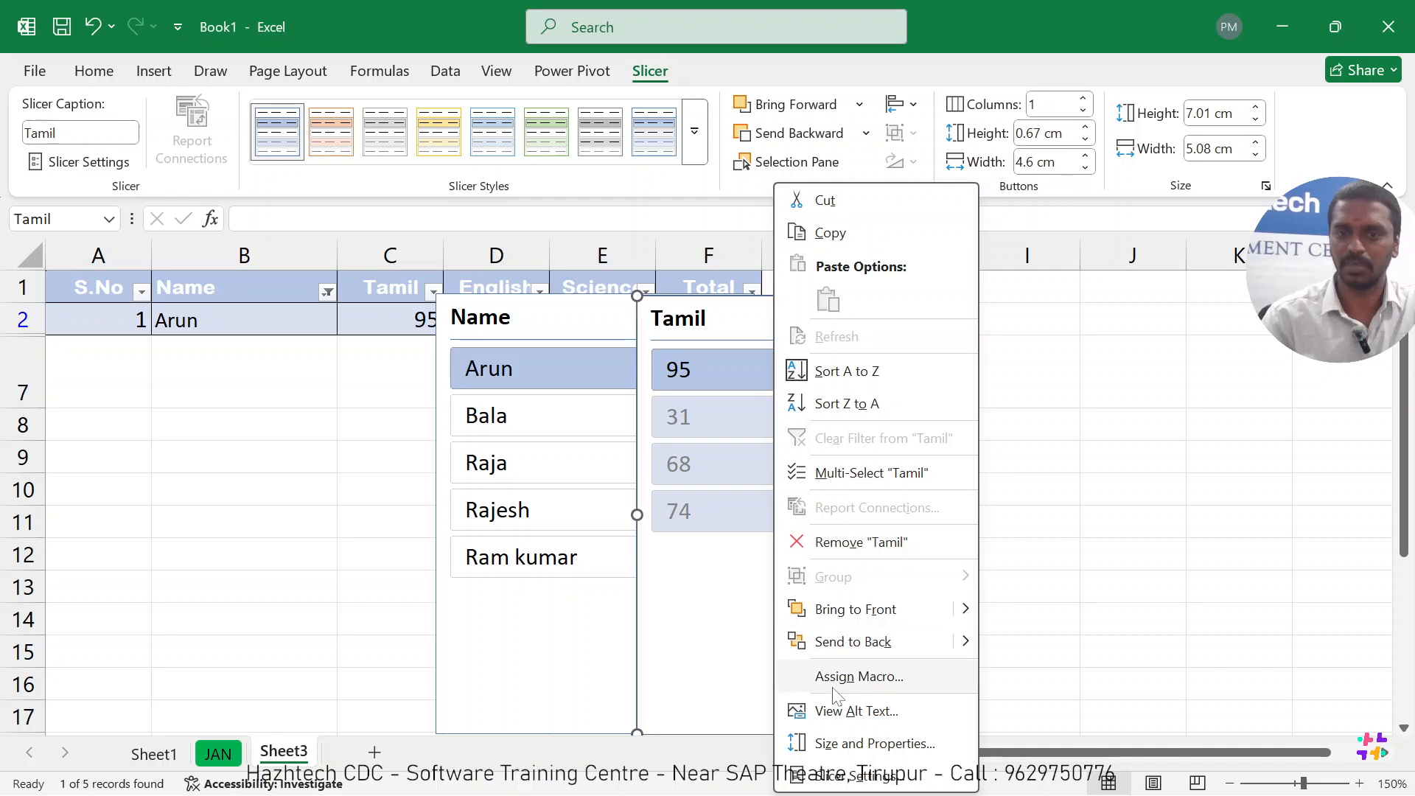
pyautogui.click(844, 542)
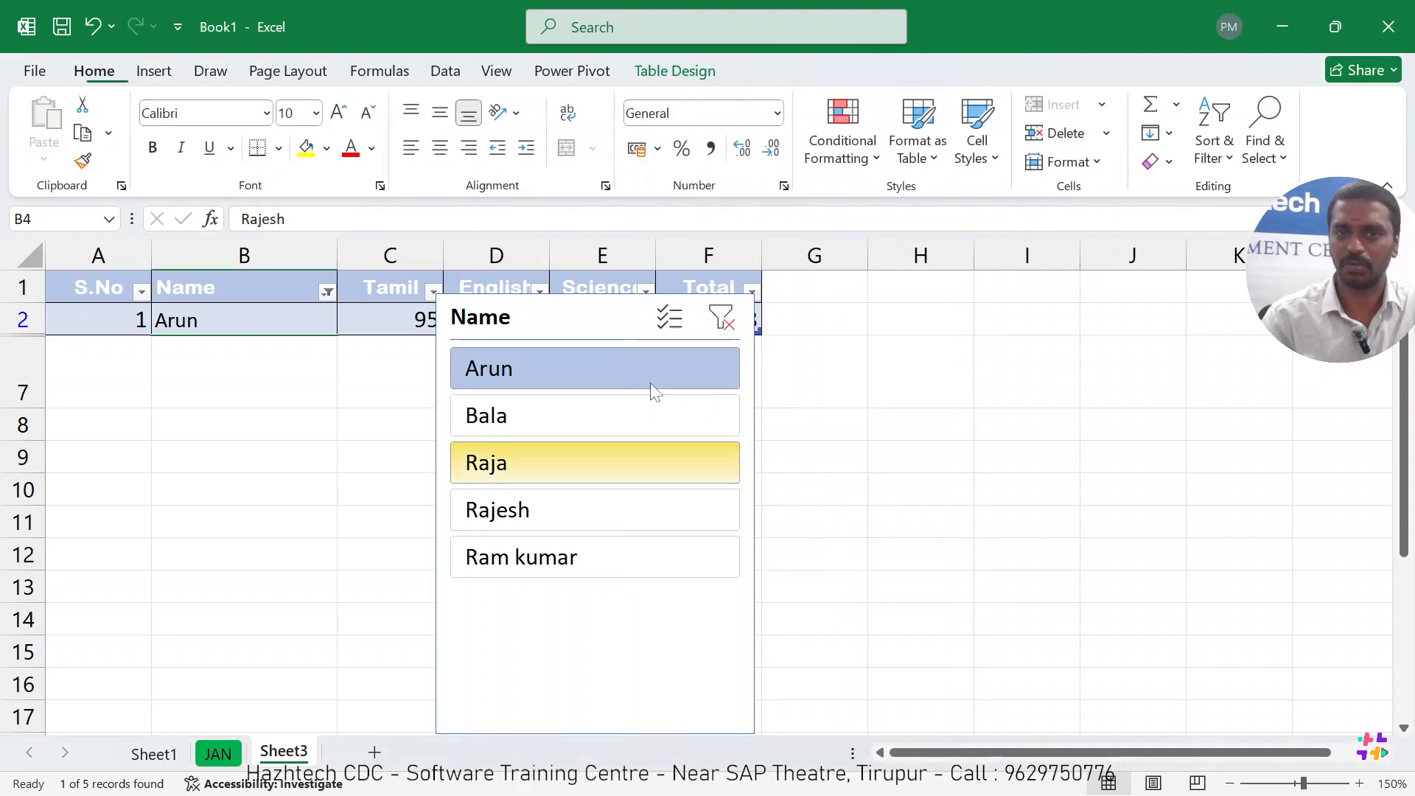
# Clear the Name slicer's filter and reposition the slicer beside the student rows.
pyautogui.moveTo(561, 320); pyautogui.dragTo(814, 381)
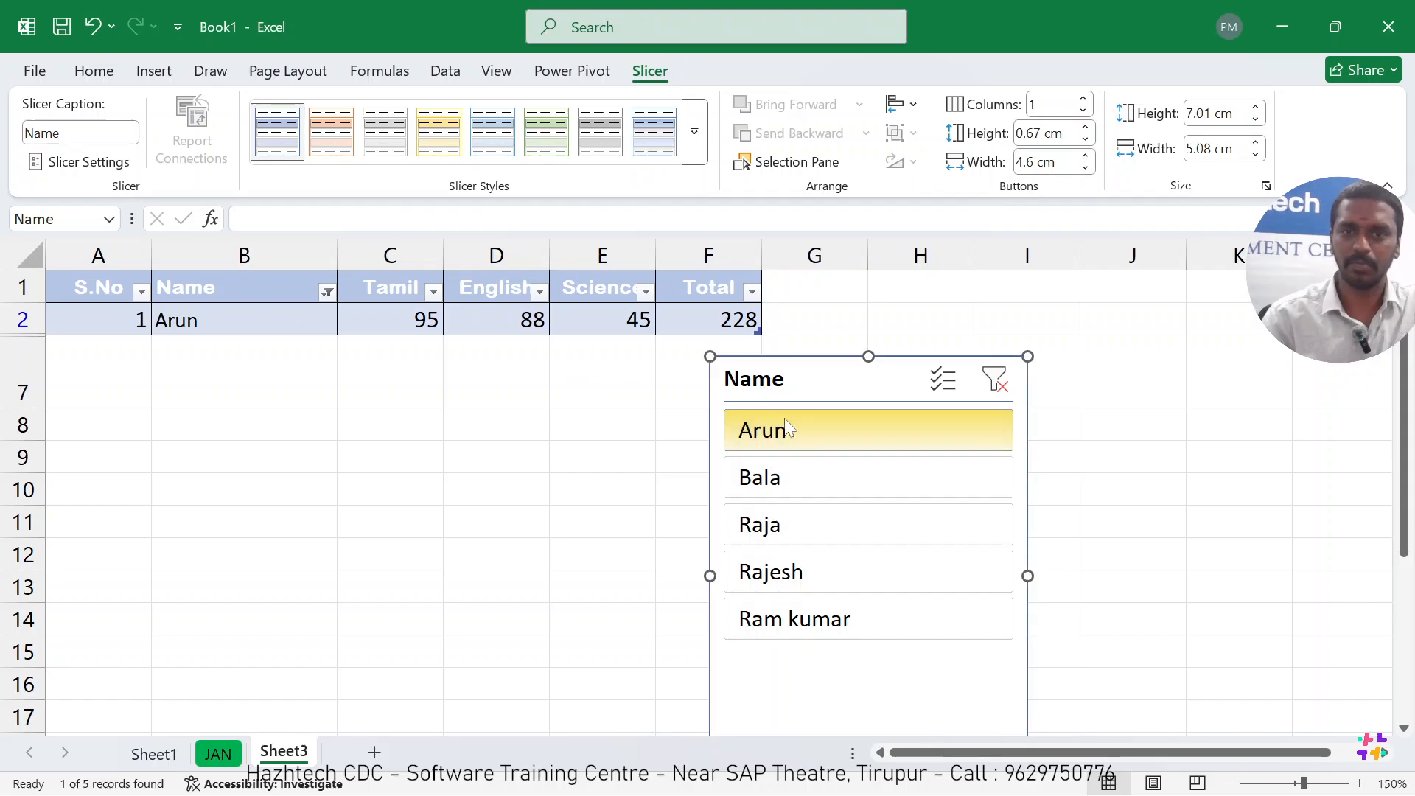
pyautogui.click(994, 380)
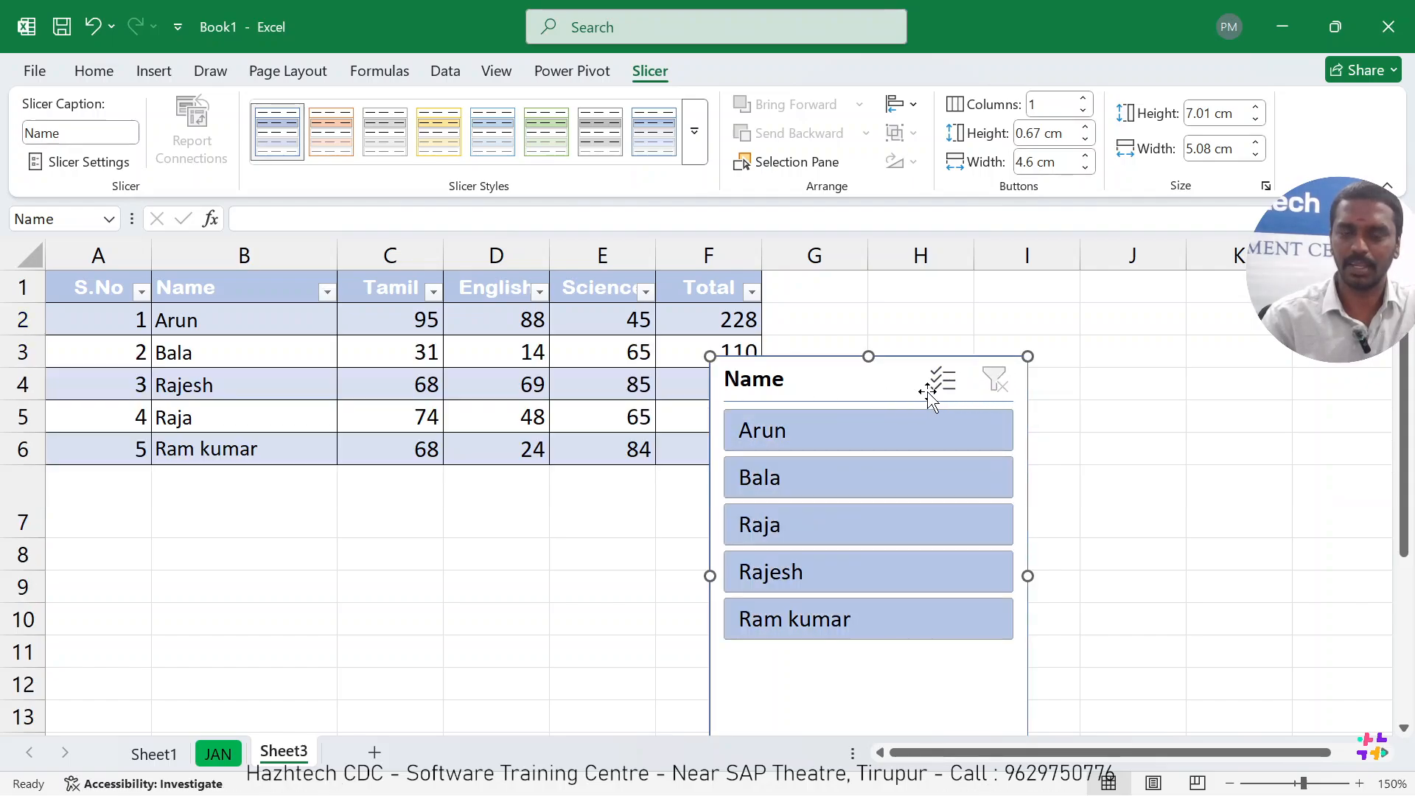
pyautogui.moveTo(824, 368); pyautogui.dragTo(590, 331)
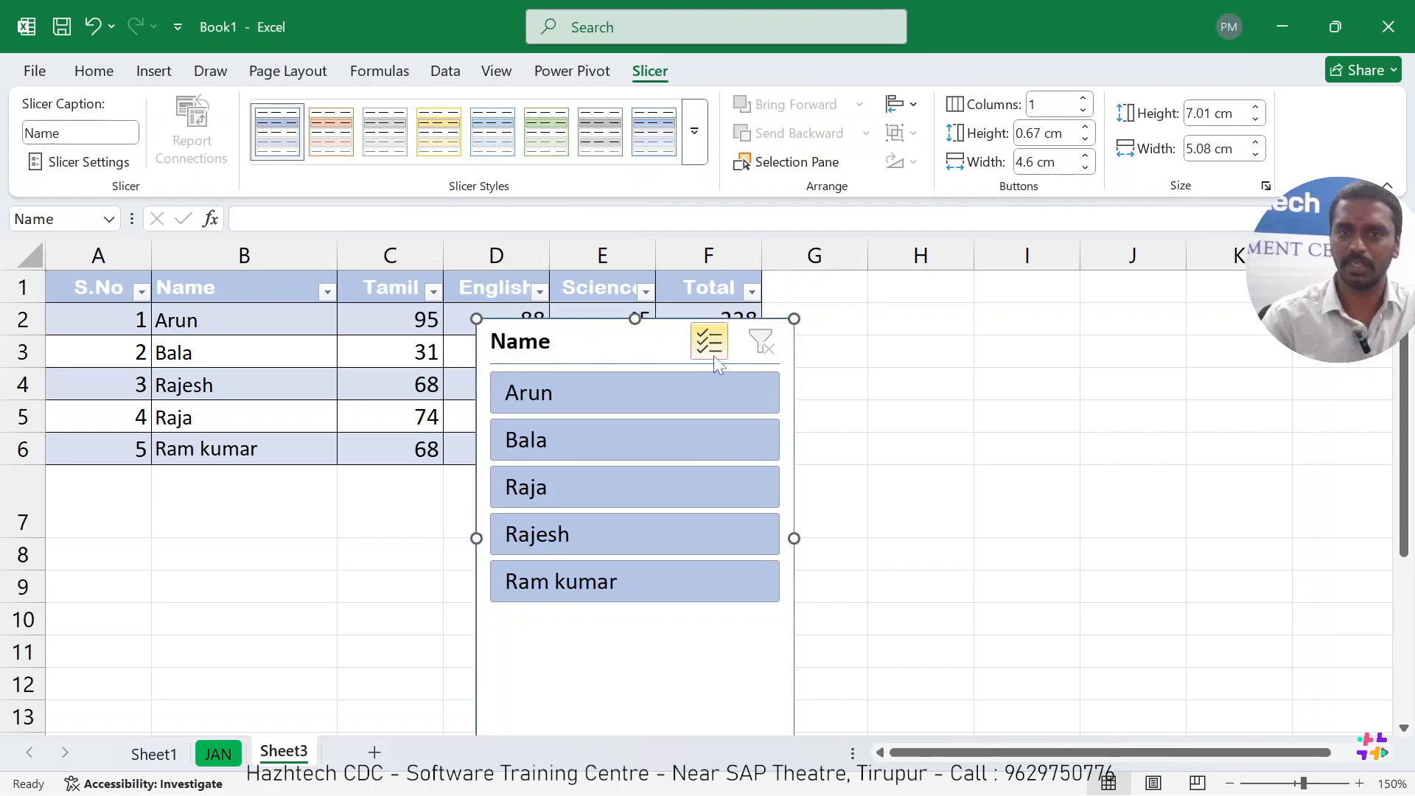
# Filter the table to the second student with the Name slicer, clear that filter, and shift the slicer lower.
pyautogui.click(619, 439)
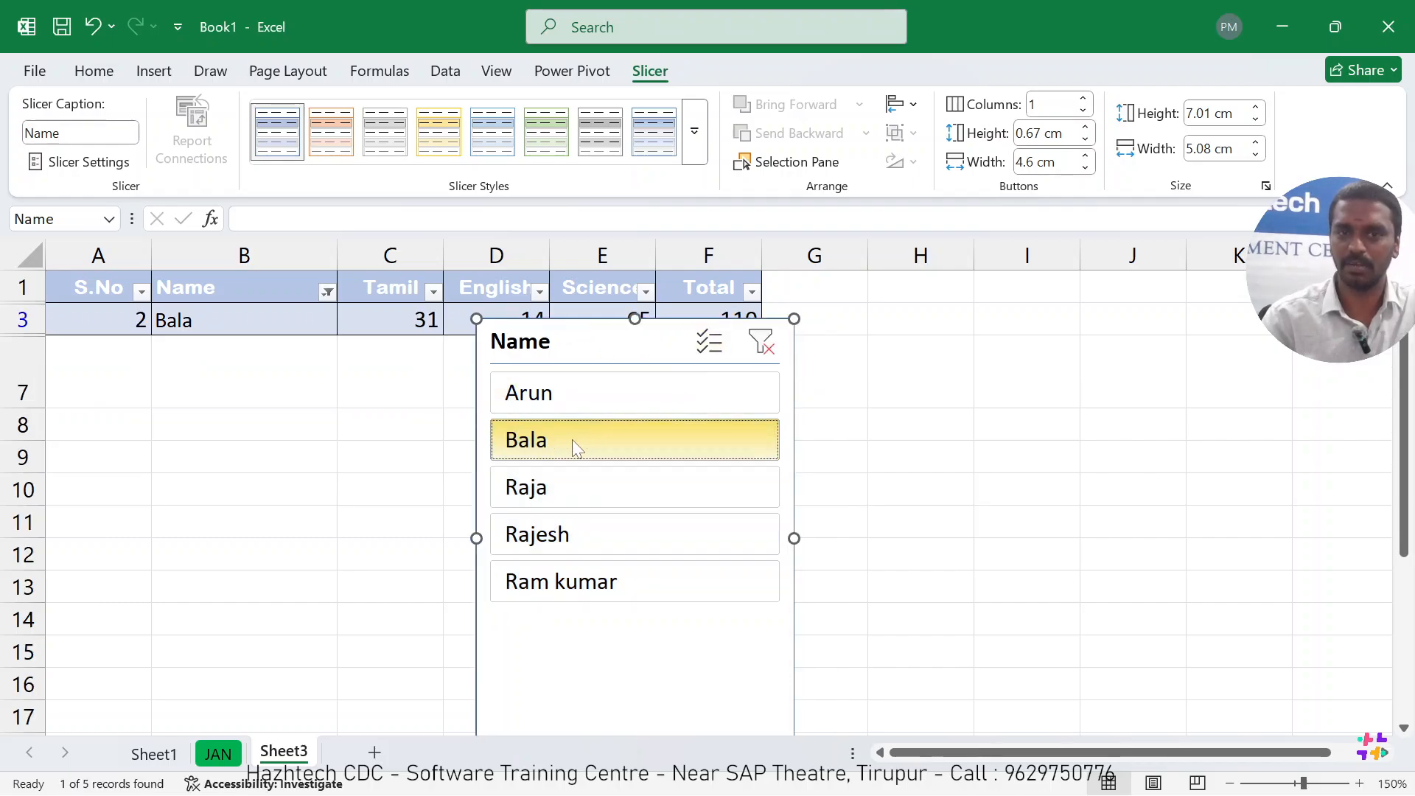
pyautogui.click(762, 343)
pyautogui.moveTo(540, 346); pyautogui.dragTo(626, 411)
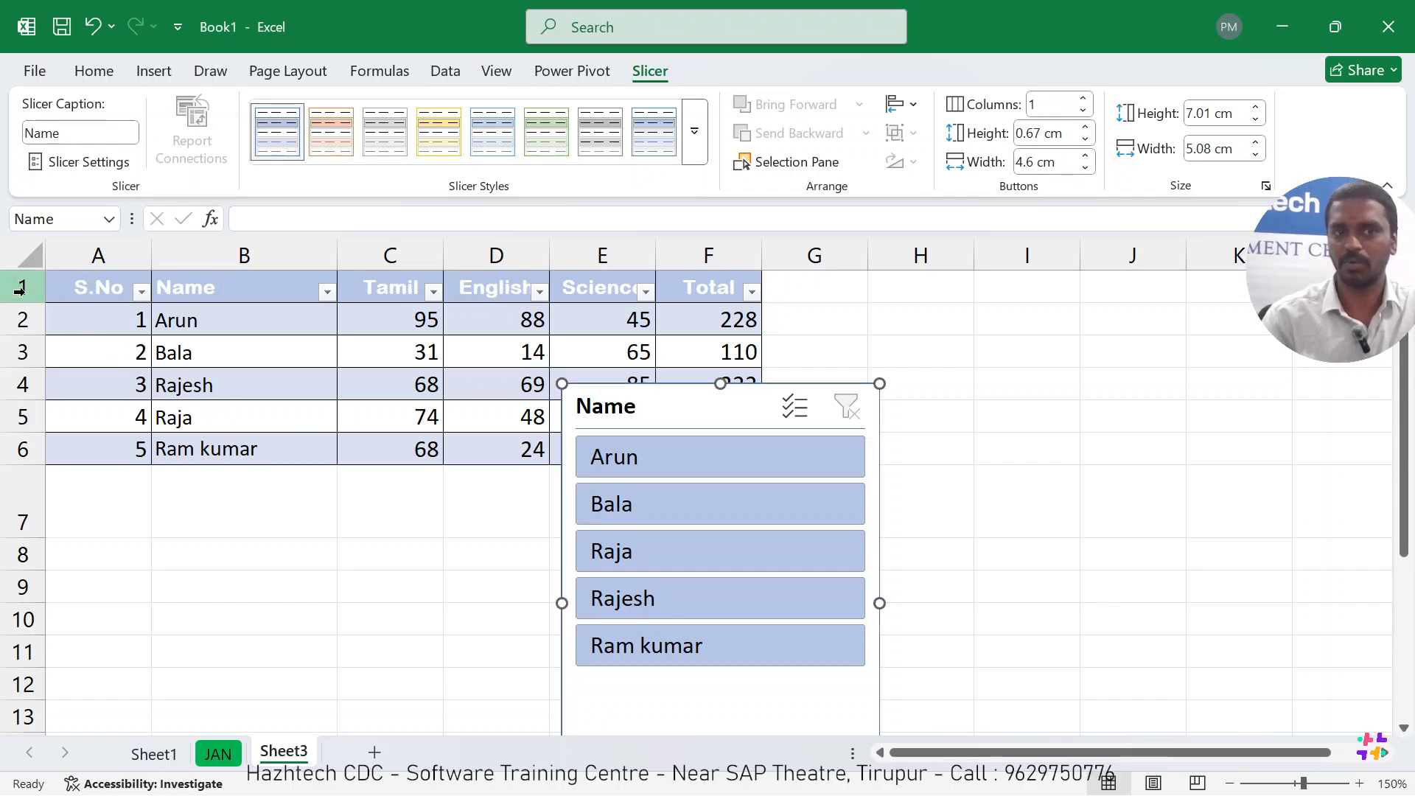
# Insert three blank rows above the table's header row.
pyautogui.click(20, 290)
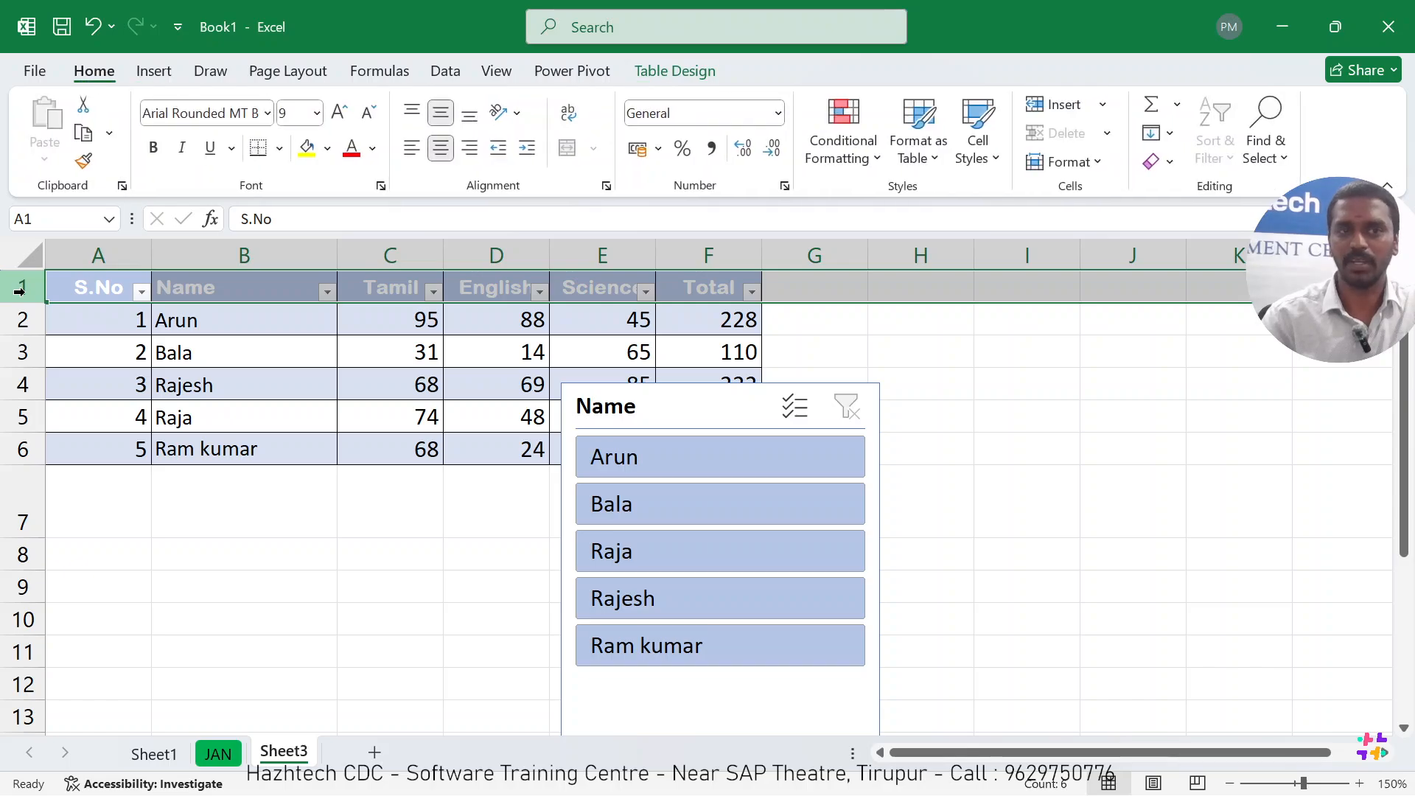
pyautogui.rightClick(21, 291)
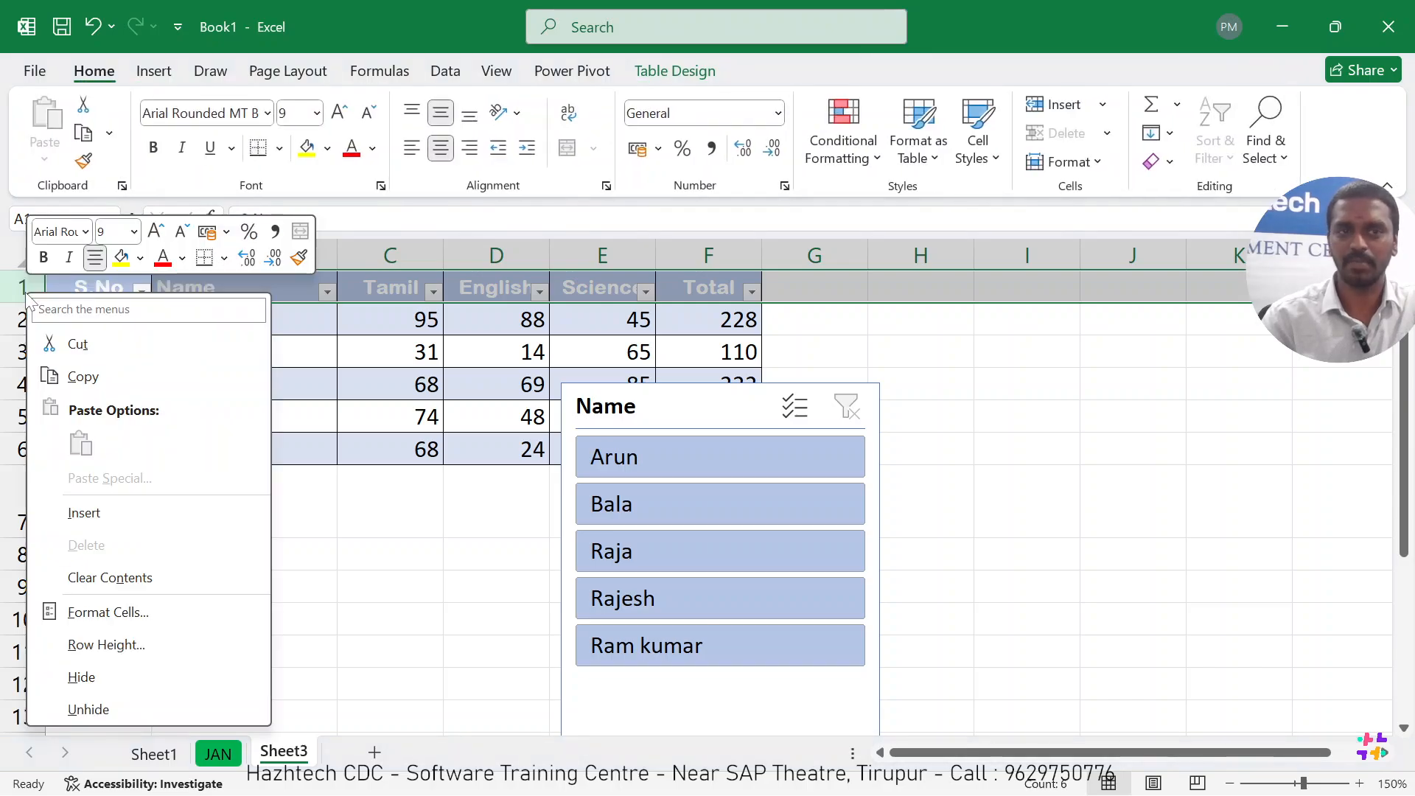
pyautogui.click(74, 512)
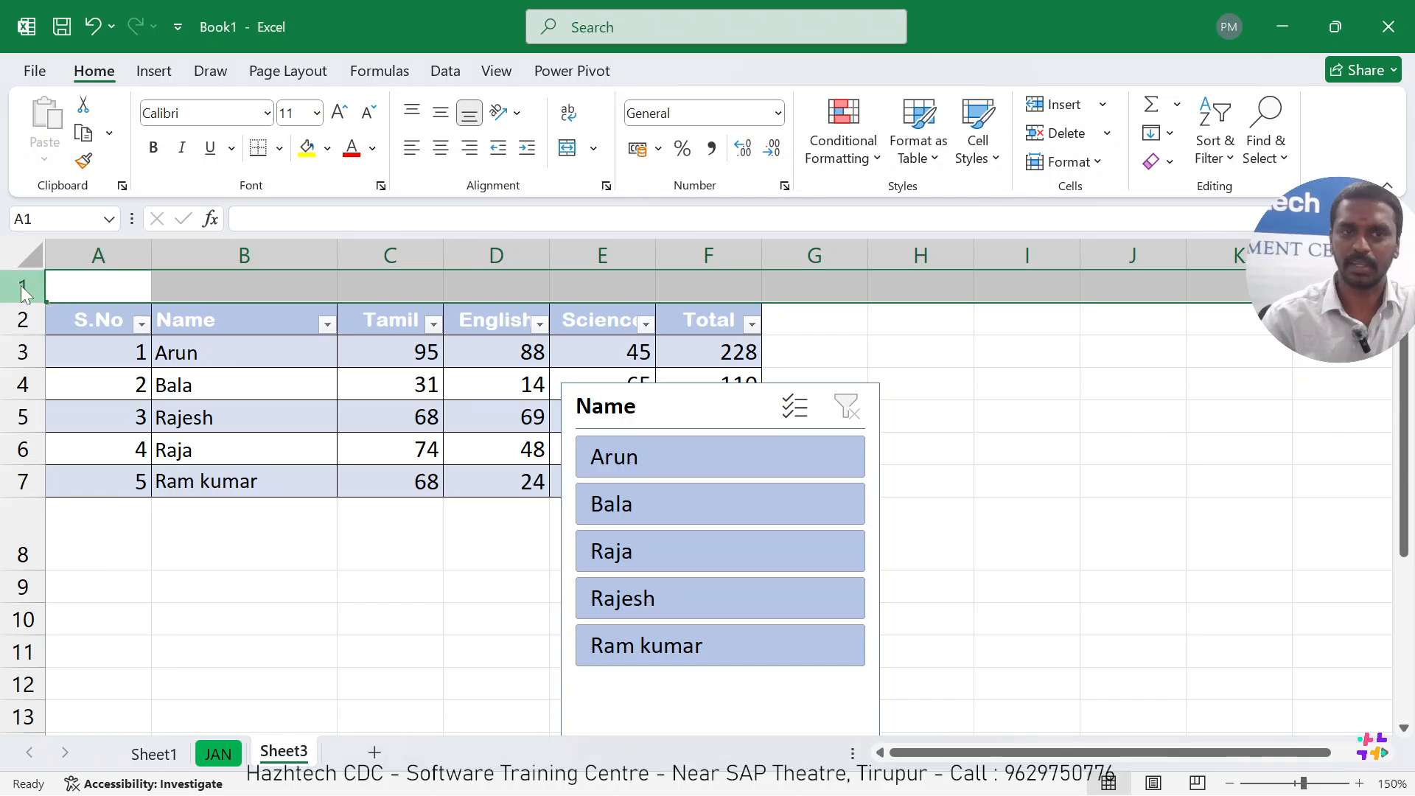
pyautogui.rightClick(22, 287)
pyautogui.click(81, 509)
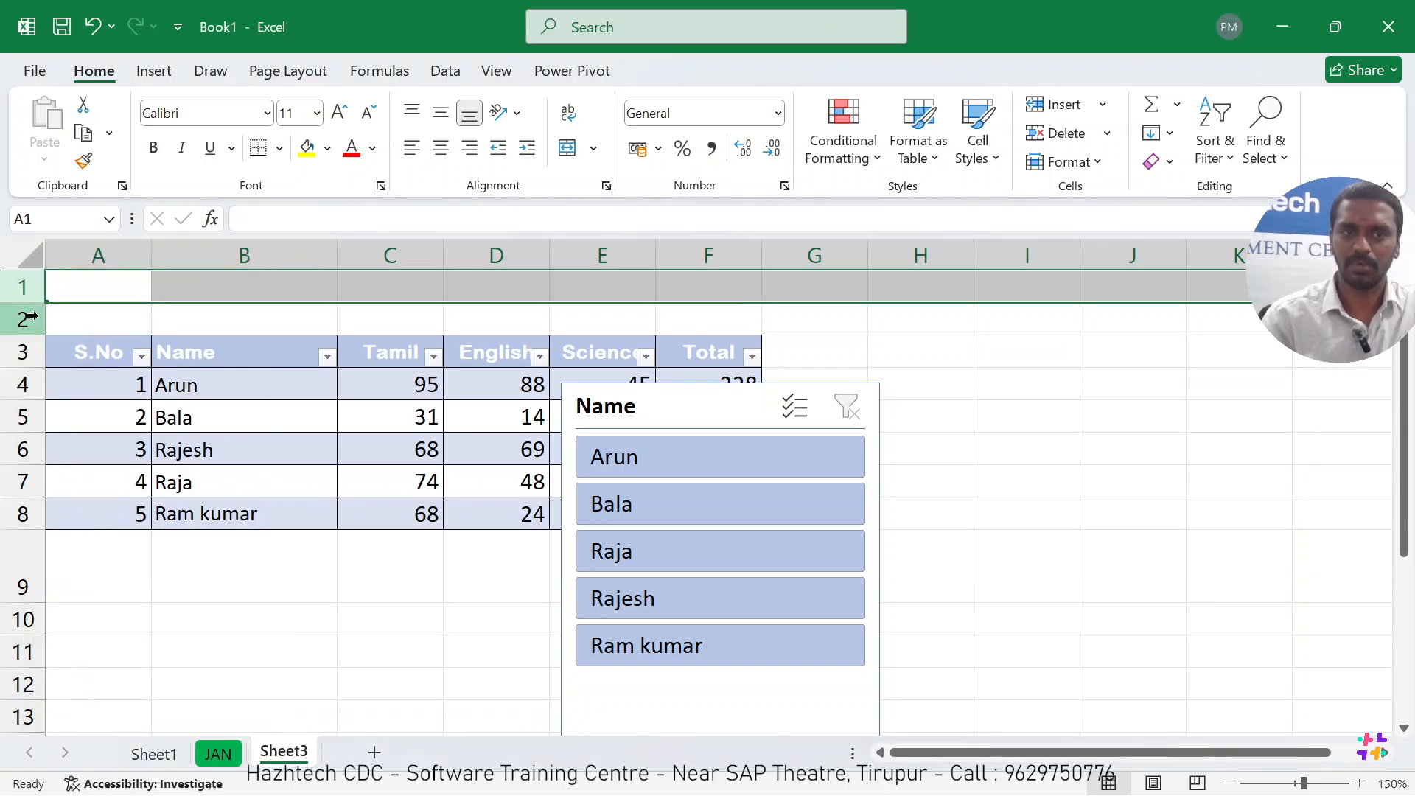
pyautogui.rightClick(27, 293)
pyautogui.click(76, 509)
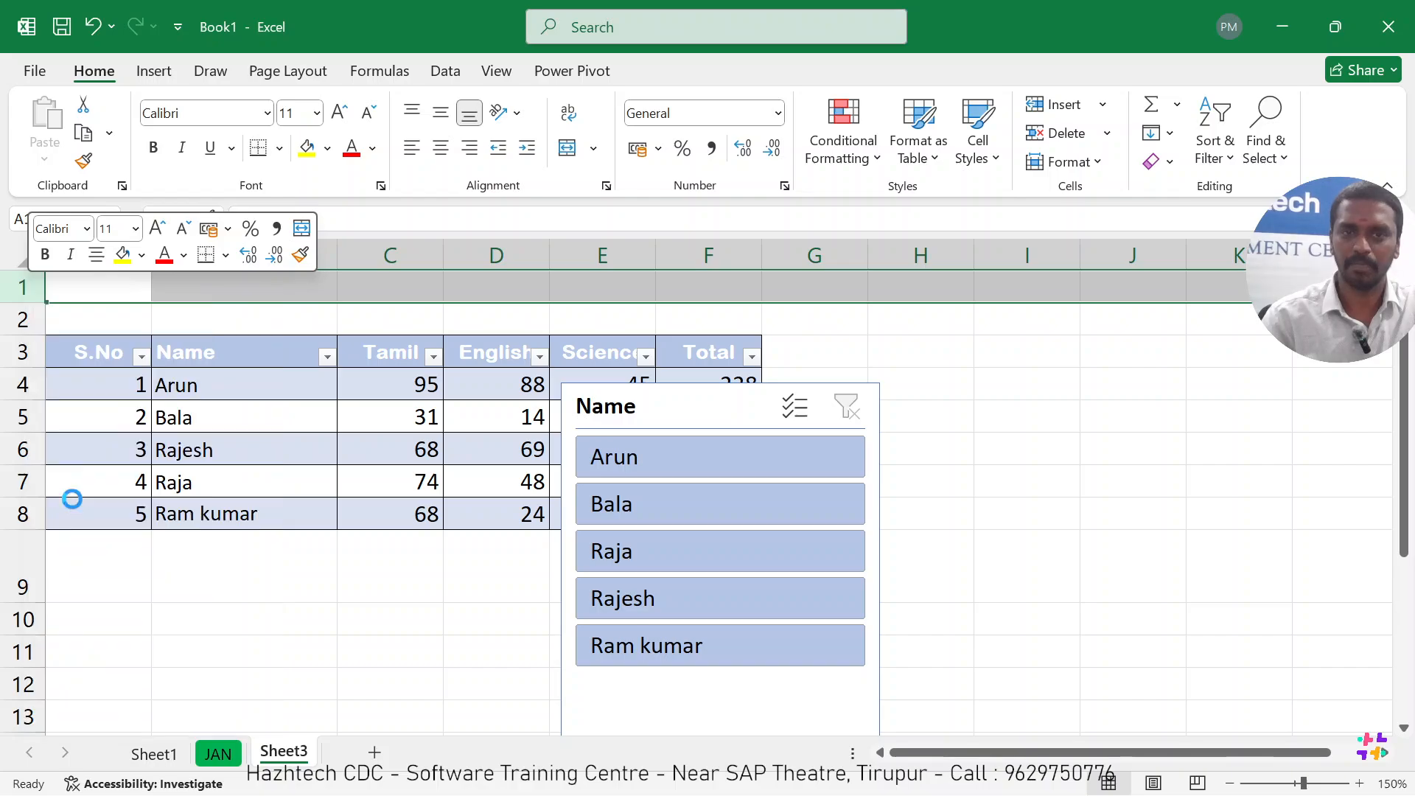
pyautogui.click(238, 612)
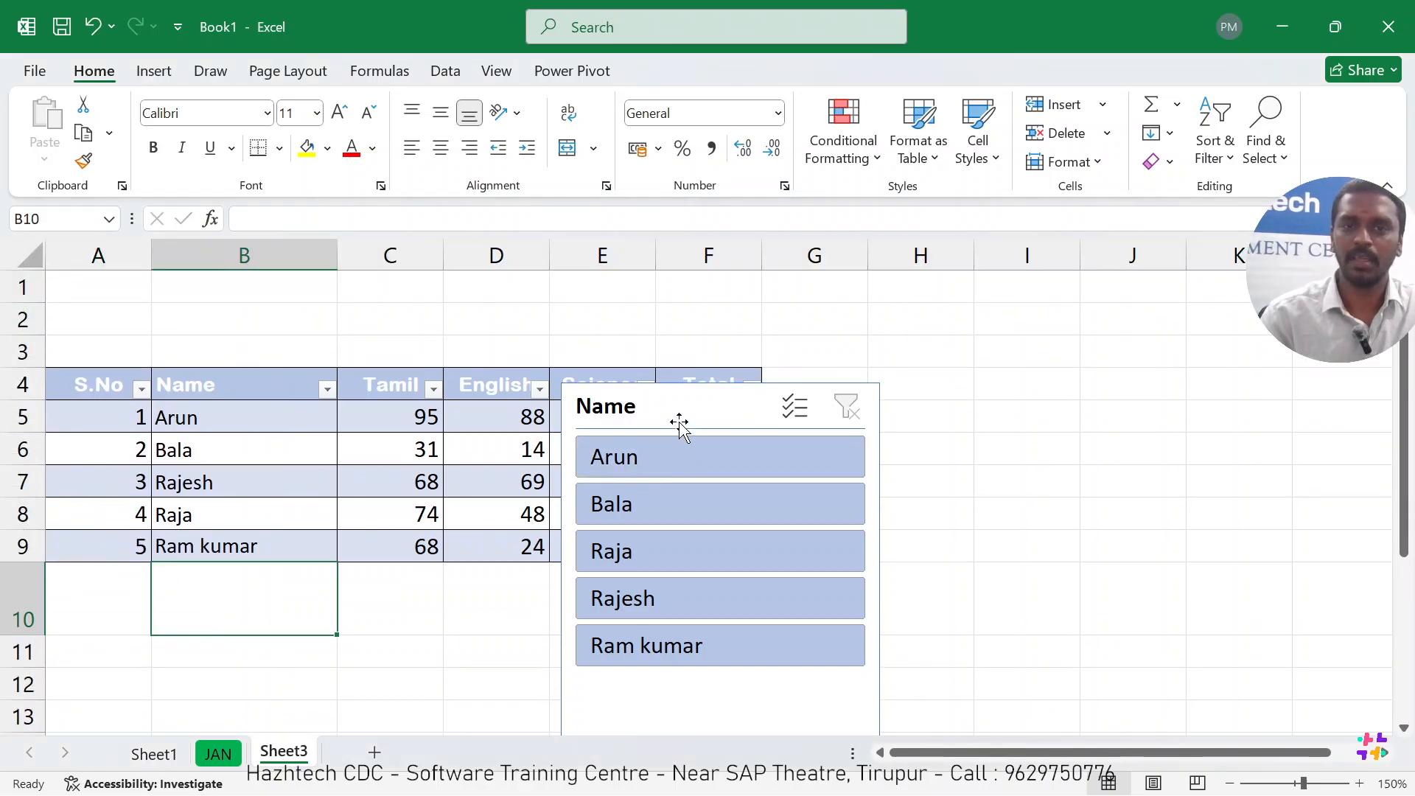
# Move the Name slicer up to the blank rows starting in column B and apply the light green slicer style.
pyautogui.moveTo(679, 410); pyautogui.dragTo(476, 296)
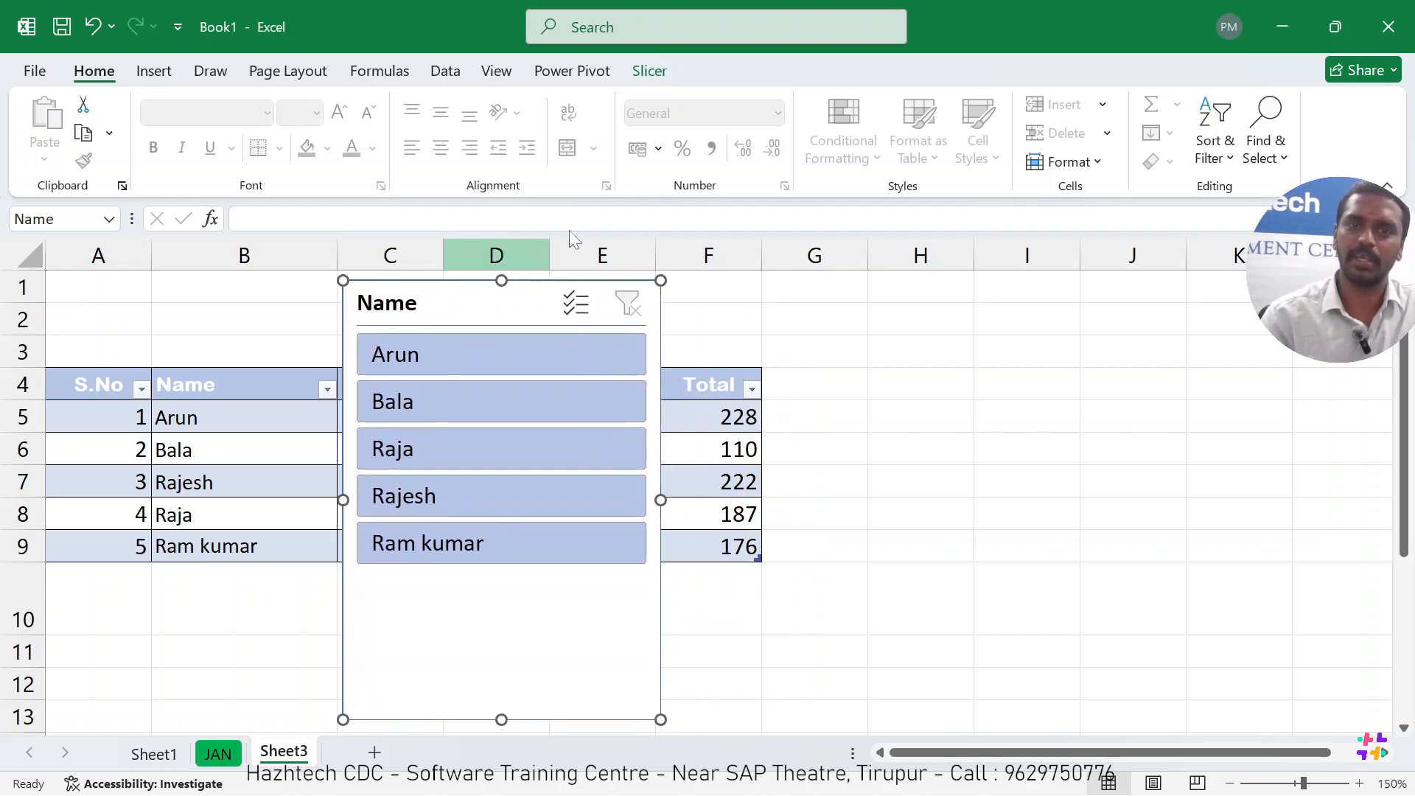
pyautogui.click(647, 80)
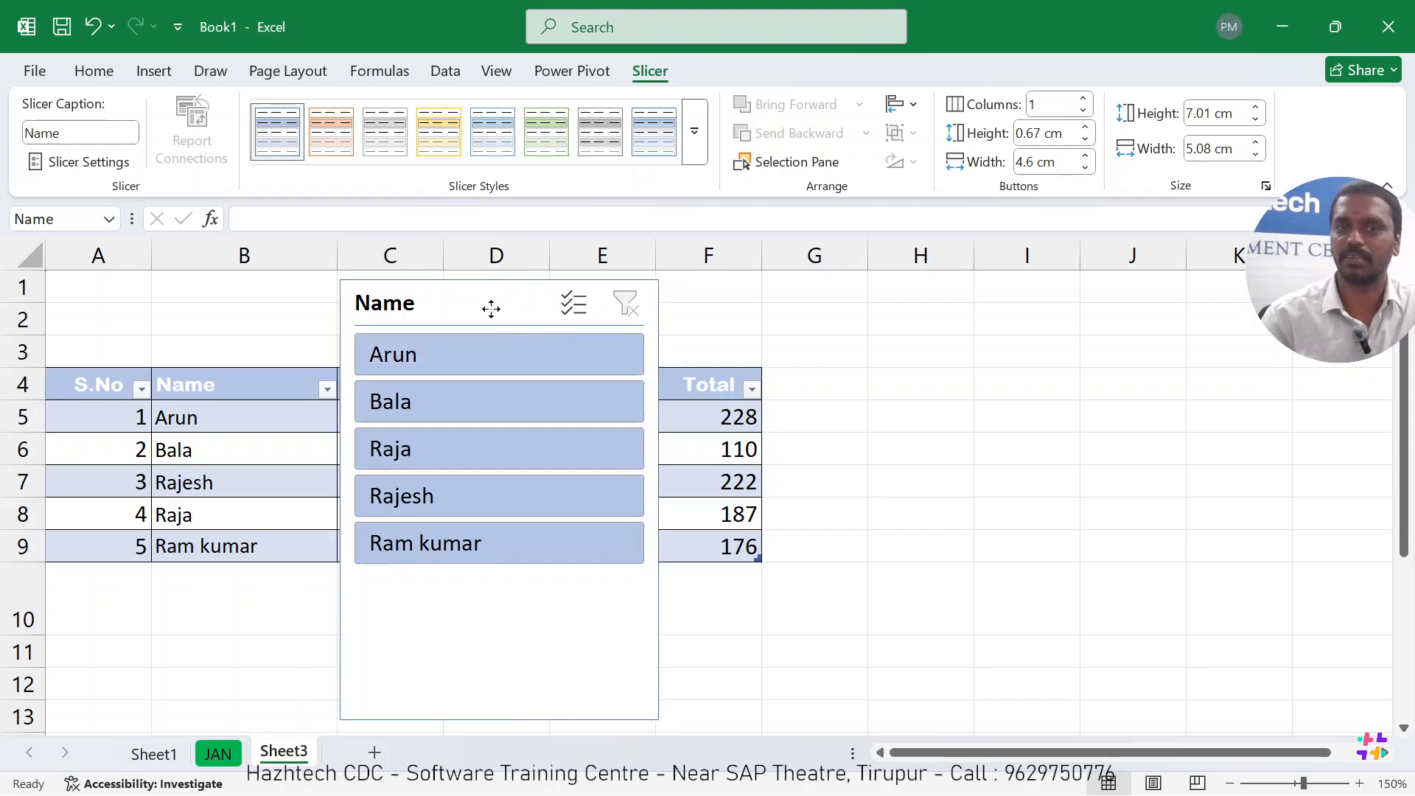
pyautogui.moveTo(489, 307); pyautogui.dragTo(416, 303)
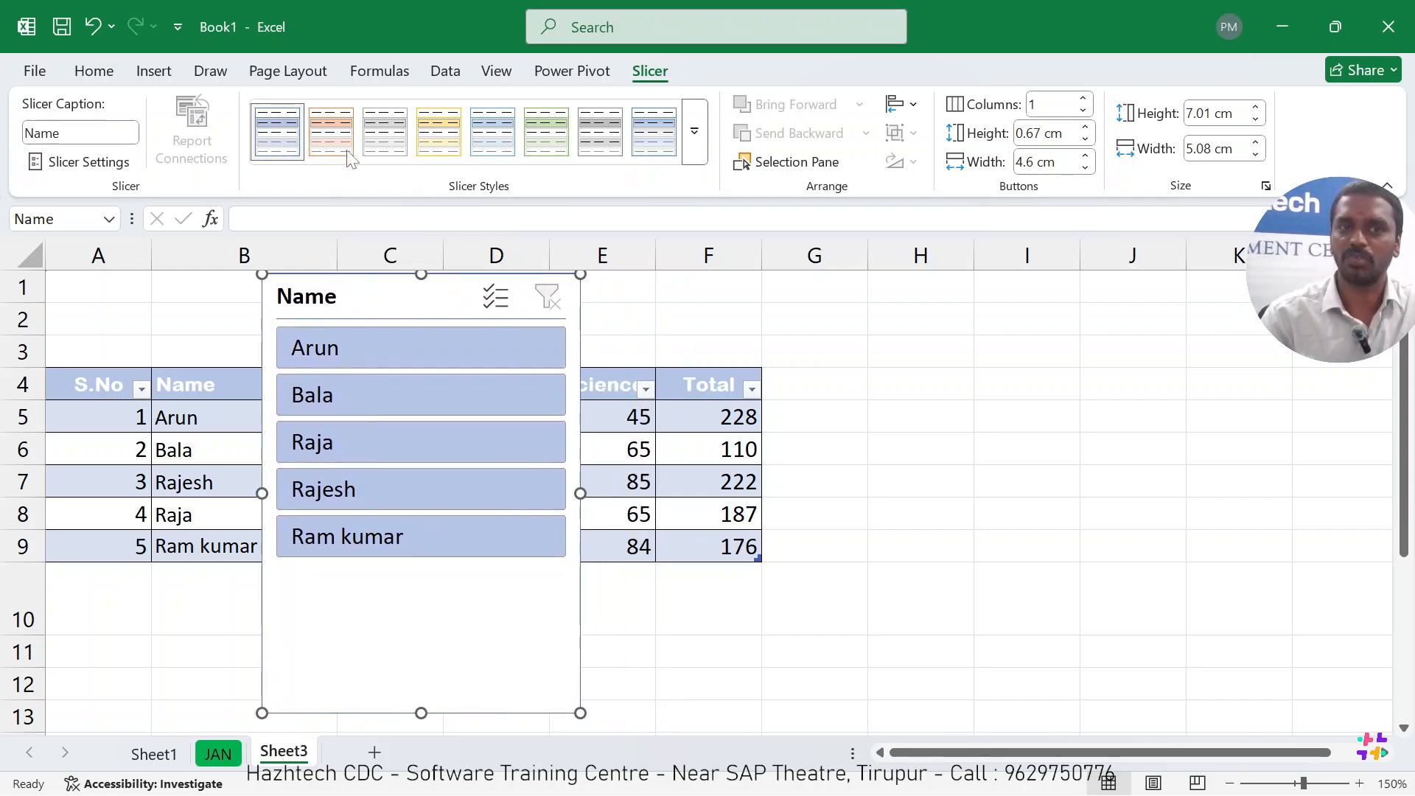
pyautogui.click(546, 133)
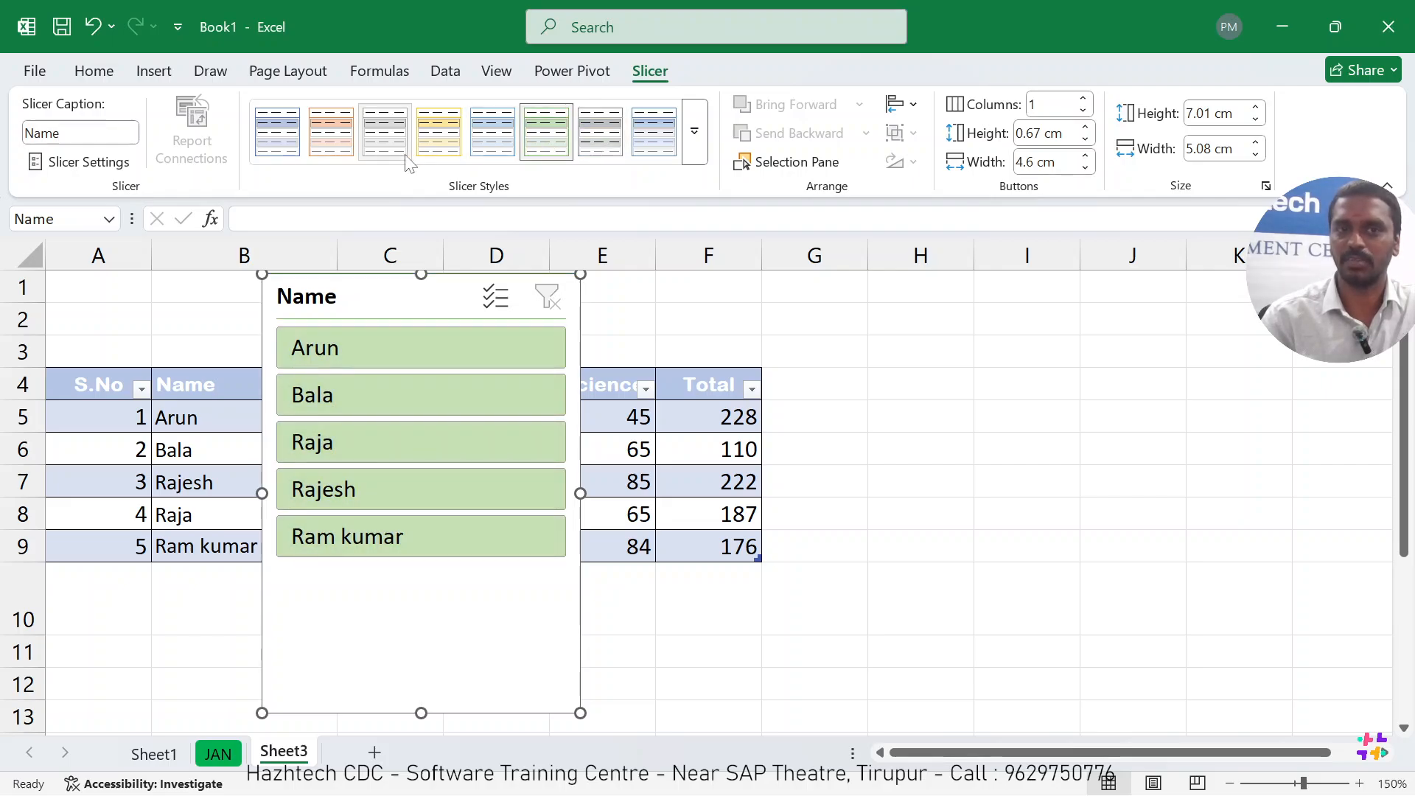
pyautogui.moveTo(388, 303); pyautogui.dragTo(351, 309)
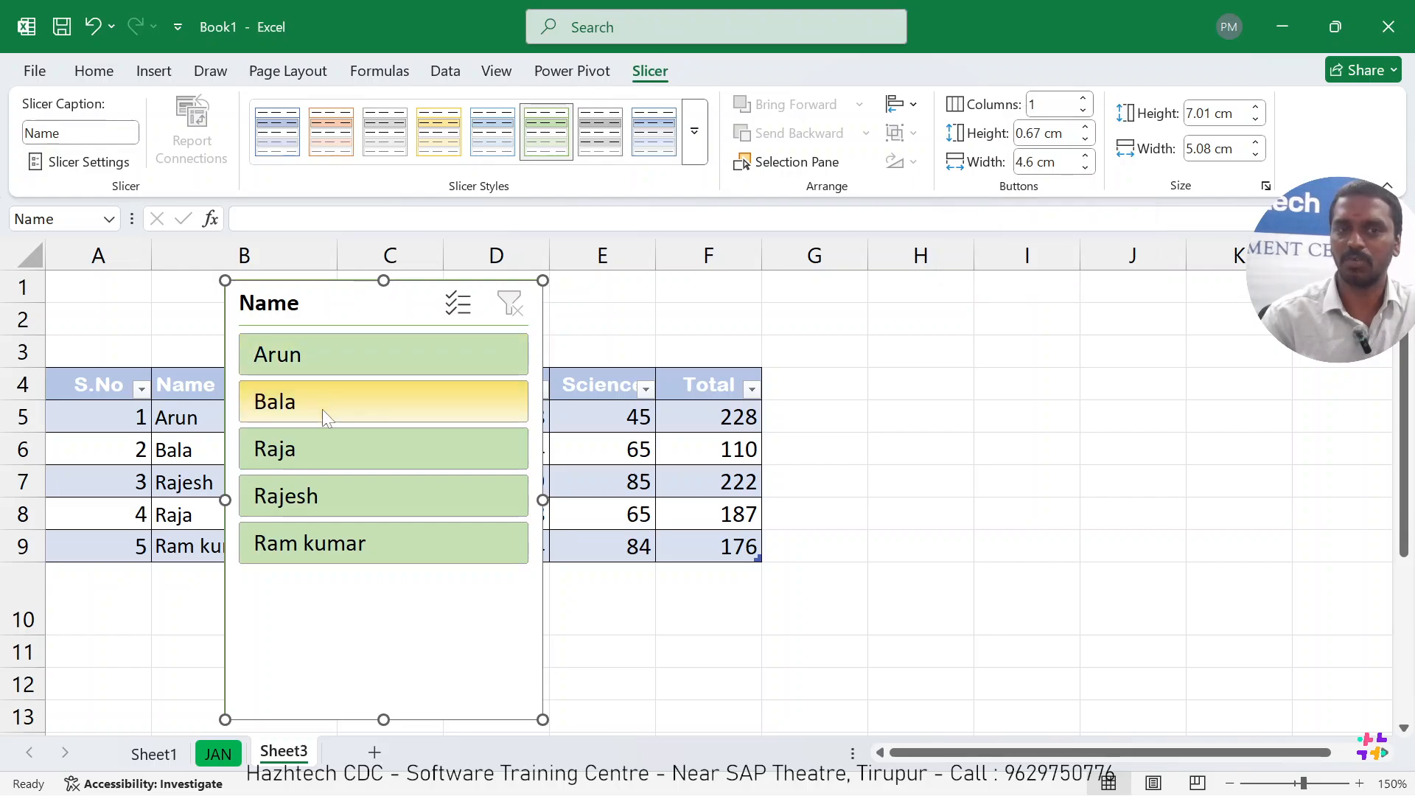
# Set the Name slicer's buttons to 5 columns.
pyautogui.click(1083, 98)
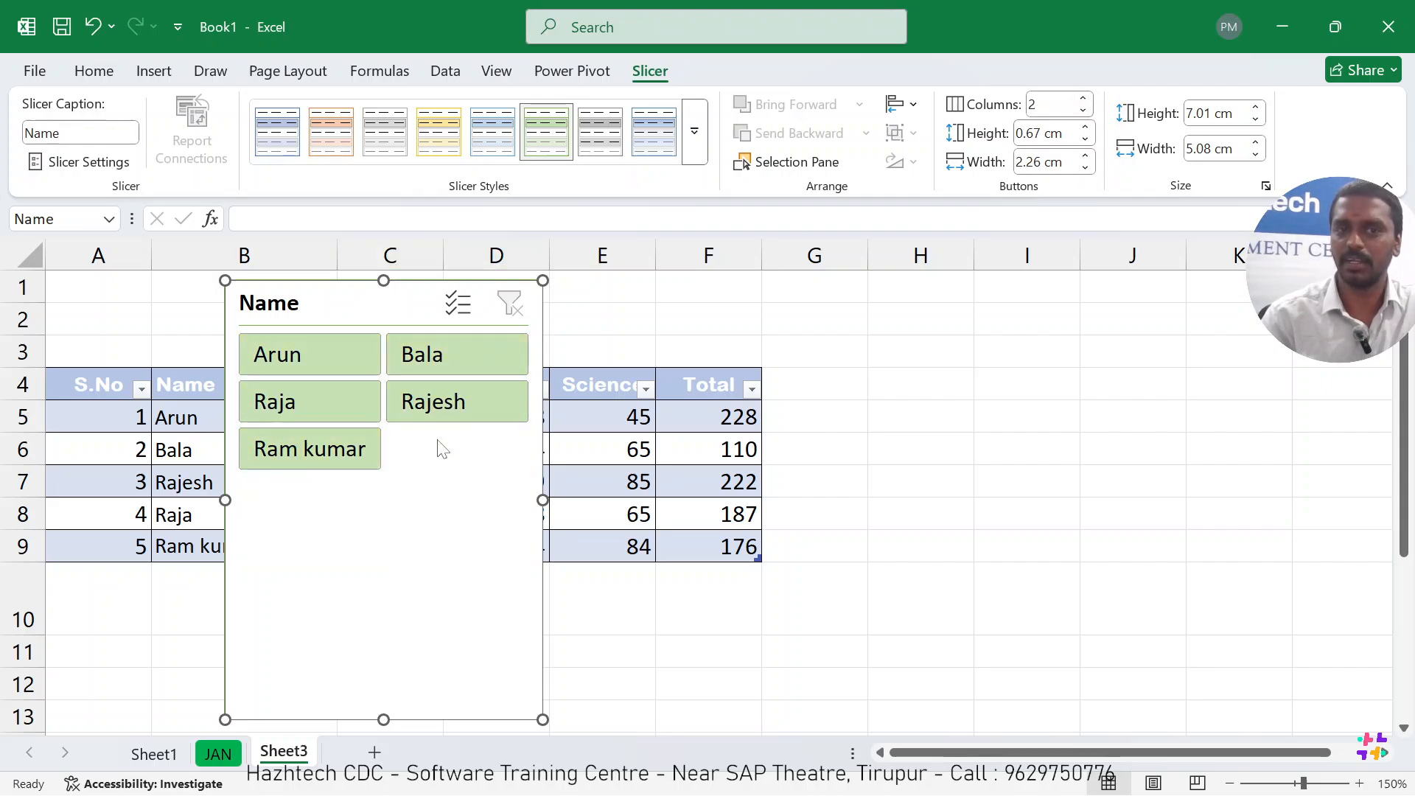
pyautogui.click(1083, 98)
pyautogui.click(1084, 101)
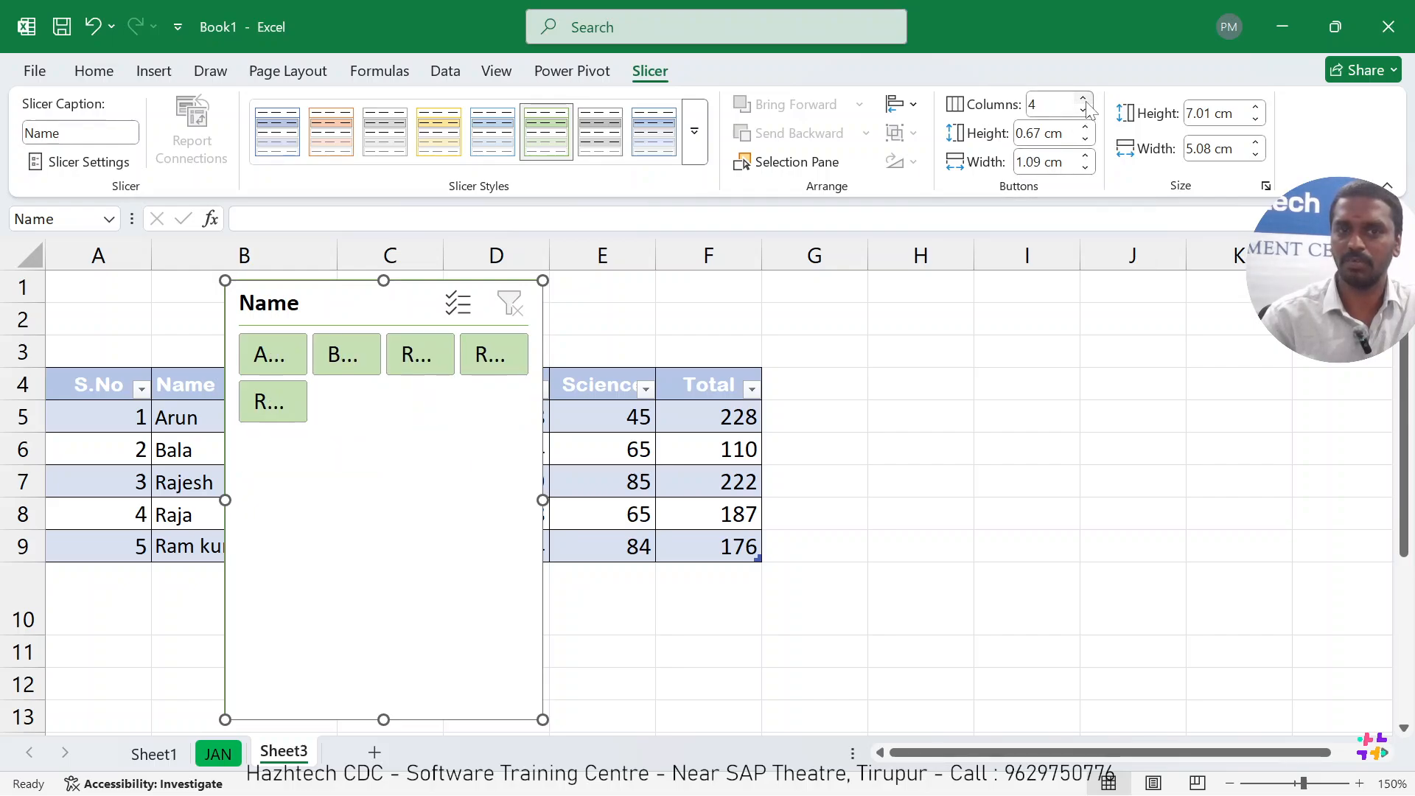
pyautogui.click(1084, 100)
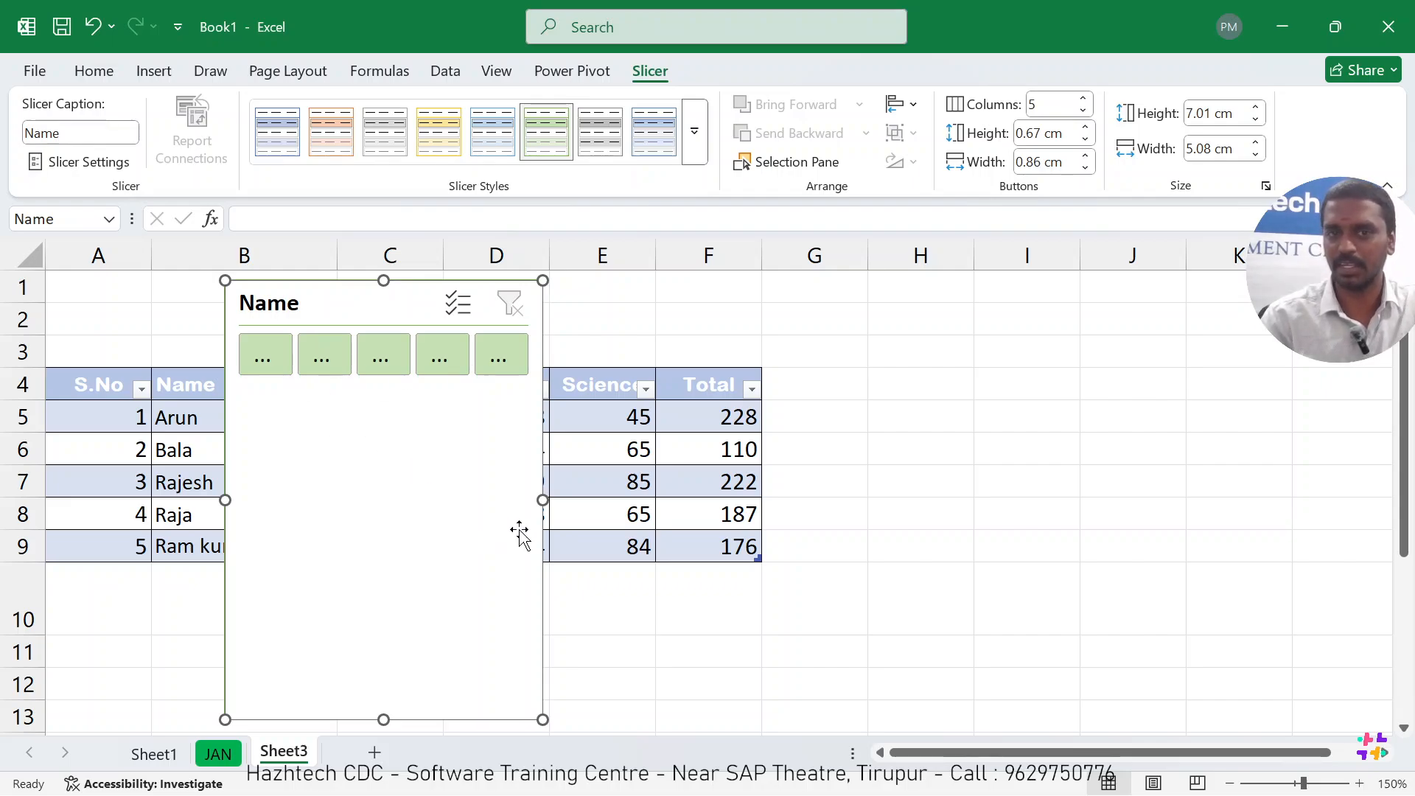
# Resize the Name slicer to about 10.3 cm wide and 1.75 cm high, and position it over the blank rows above the table.
pyautogui.moveTo(543, 501); pyautogui.dragTo(753, 495)
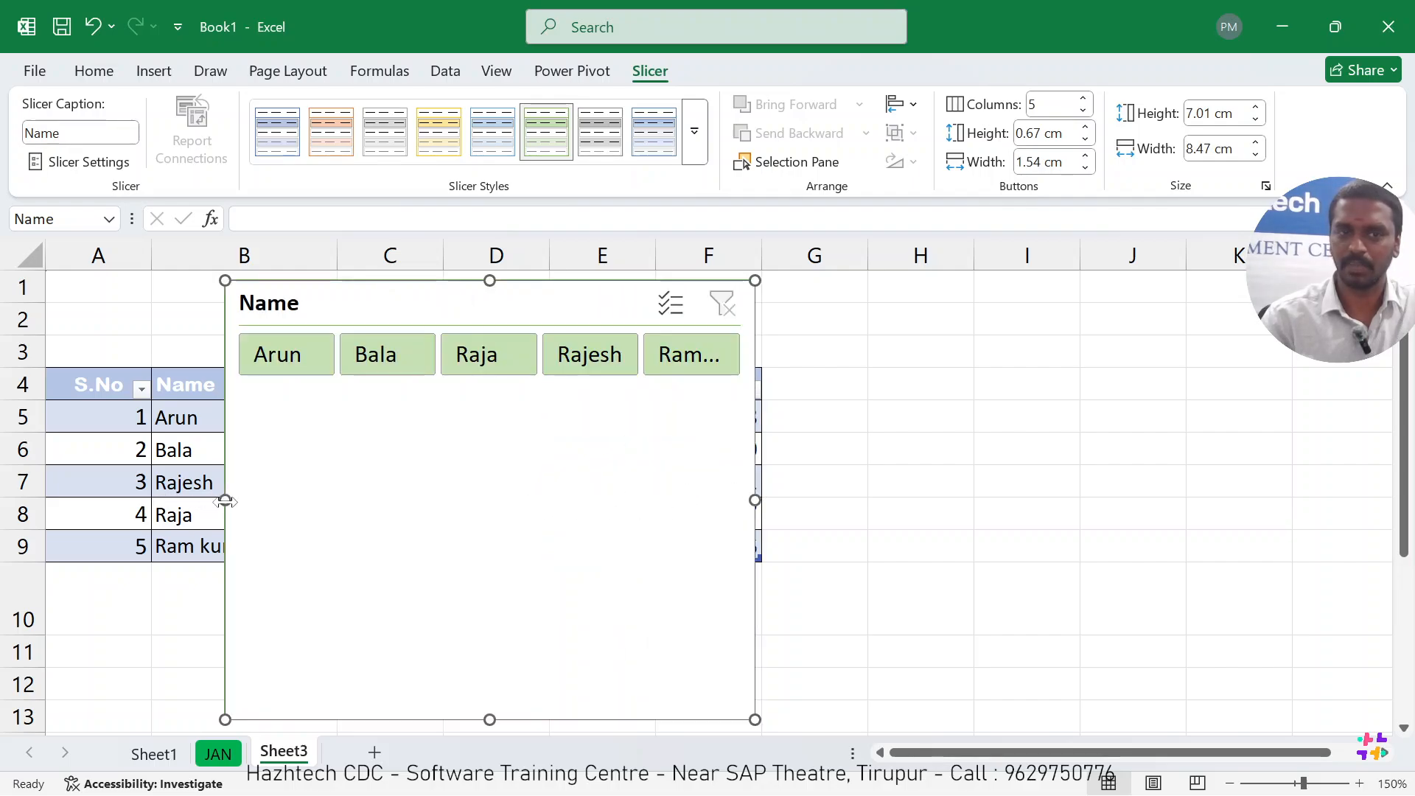
pyautogui.moveTo(225, 501); pyautogui.dragTo(110, 500)
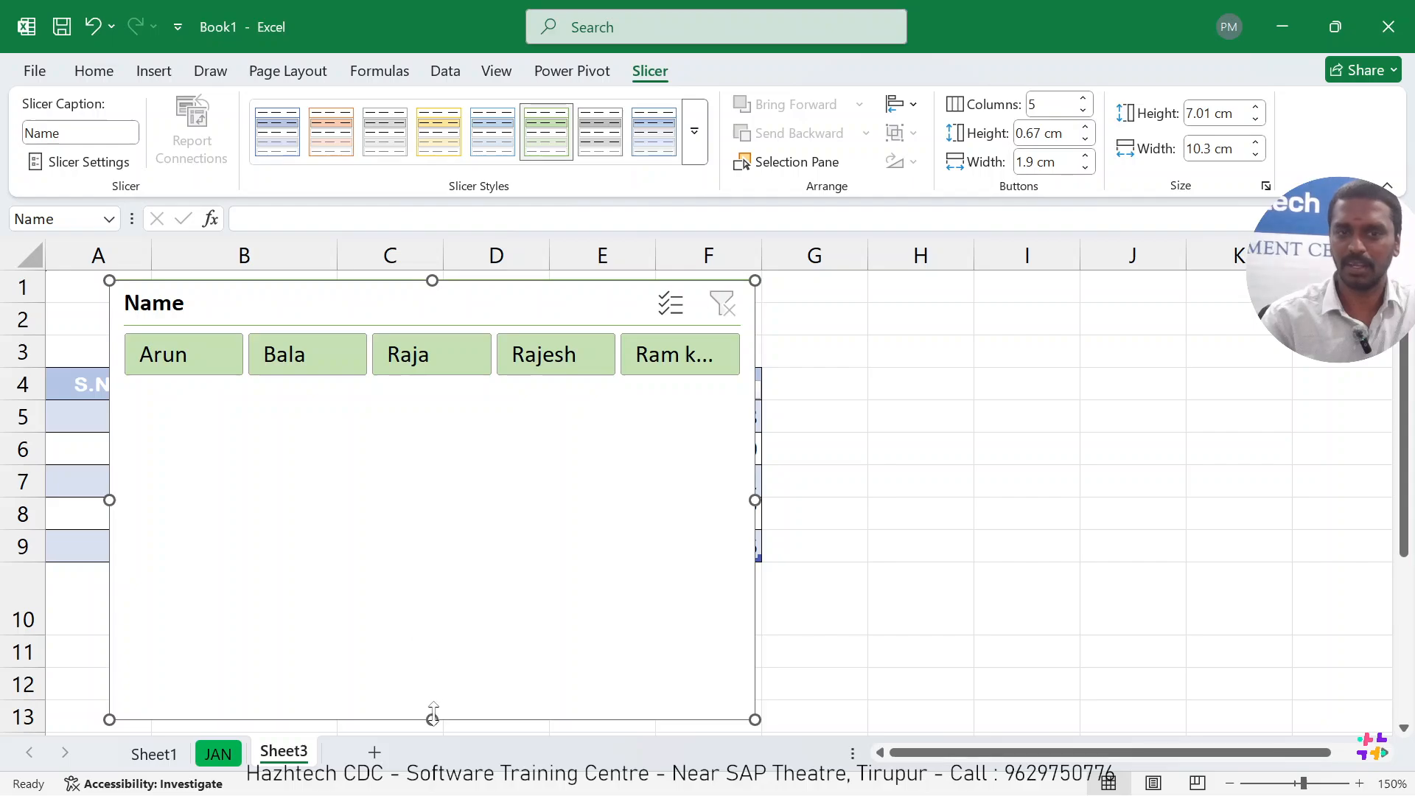
pyautogui.moveTo(432, 719); pyautogui.dragTo(456, 390)
pyautogui.moveTo(442, 306); pyautogui.dragTo(415, 301)
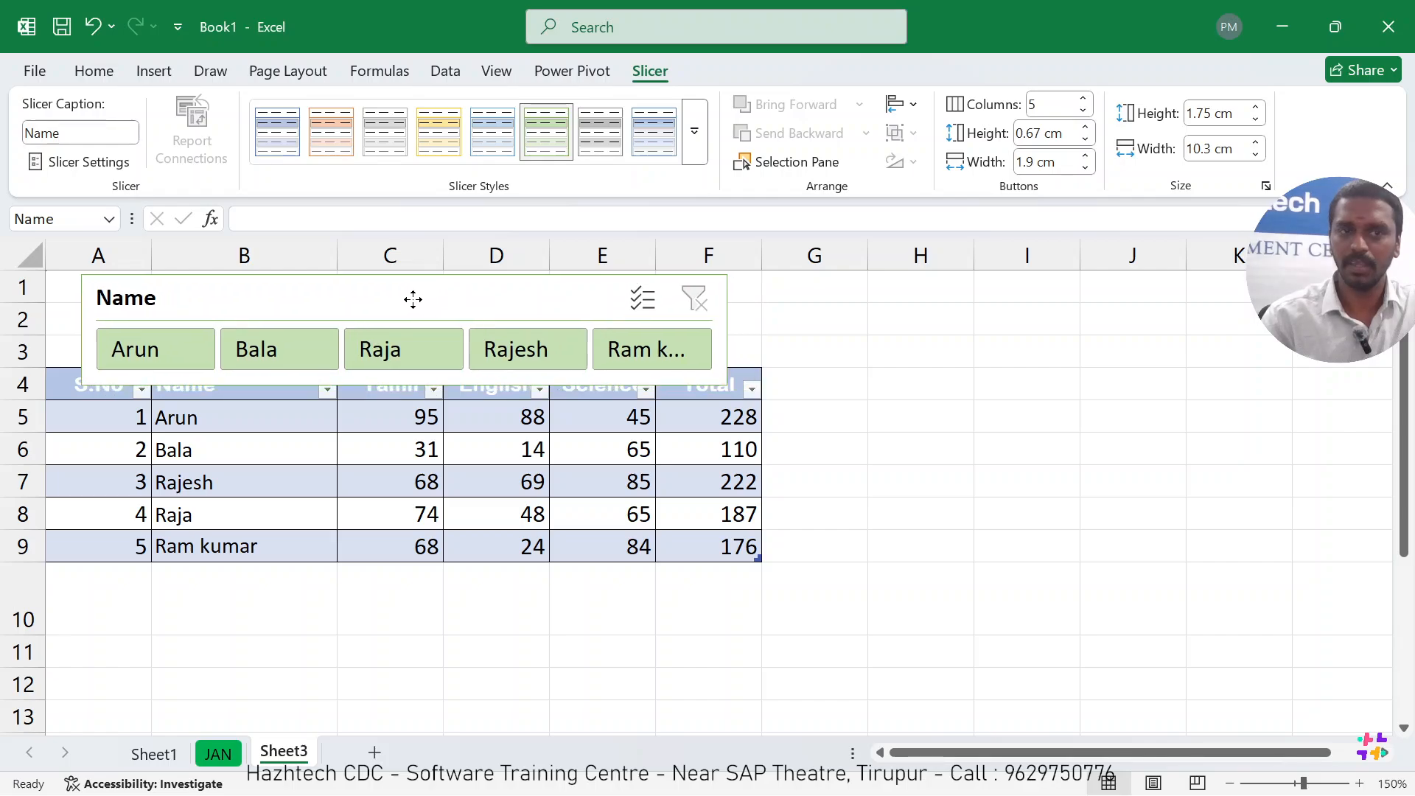
# Insert one more blank row above the table's header row.
pyautogui.click(25, 386)
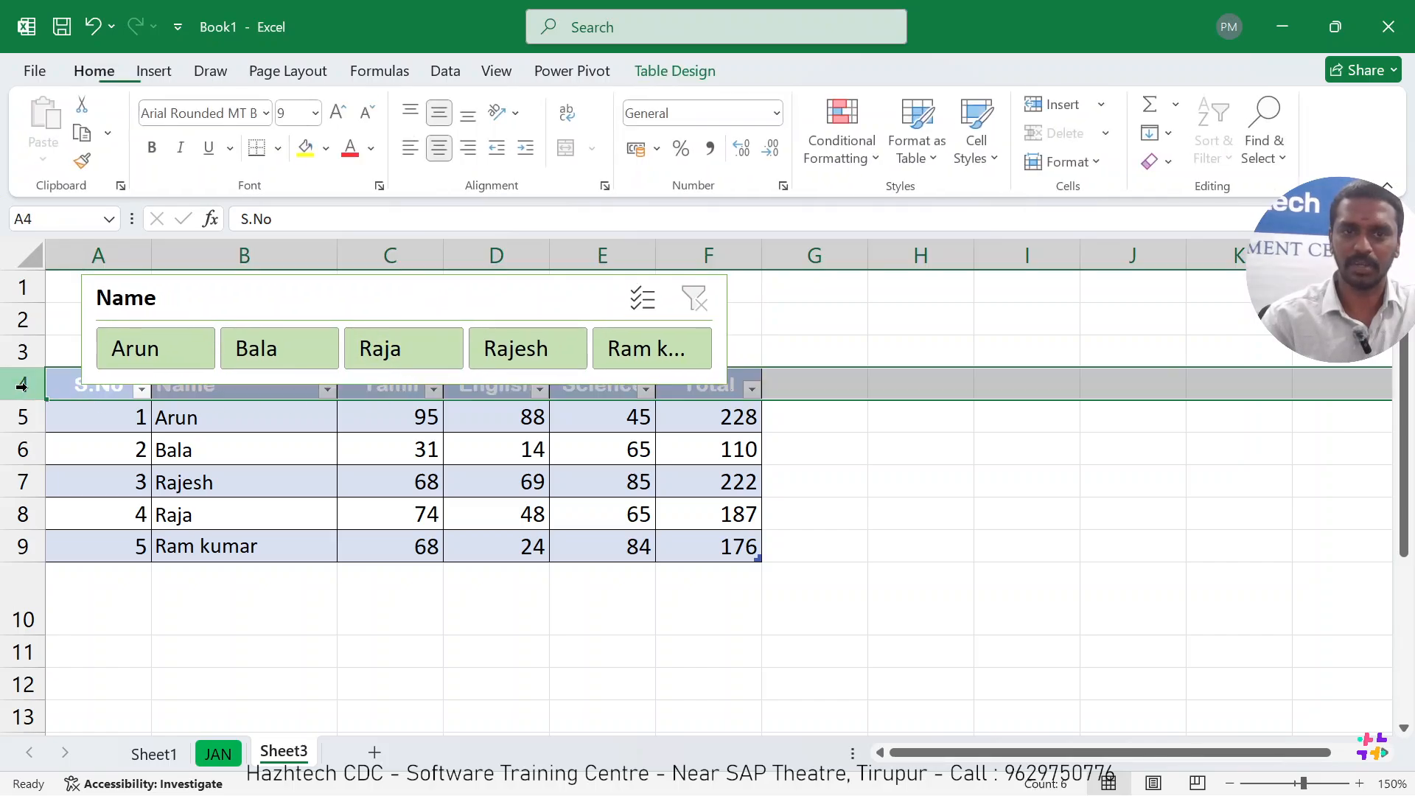
pyautogui.rightClick(29, 388)
pyautogui.click(117, 581)
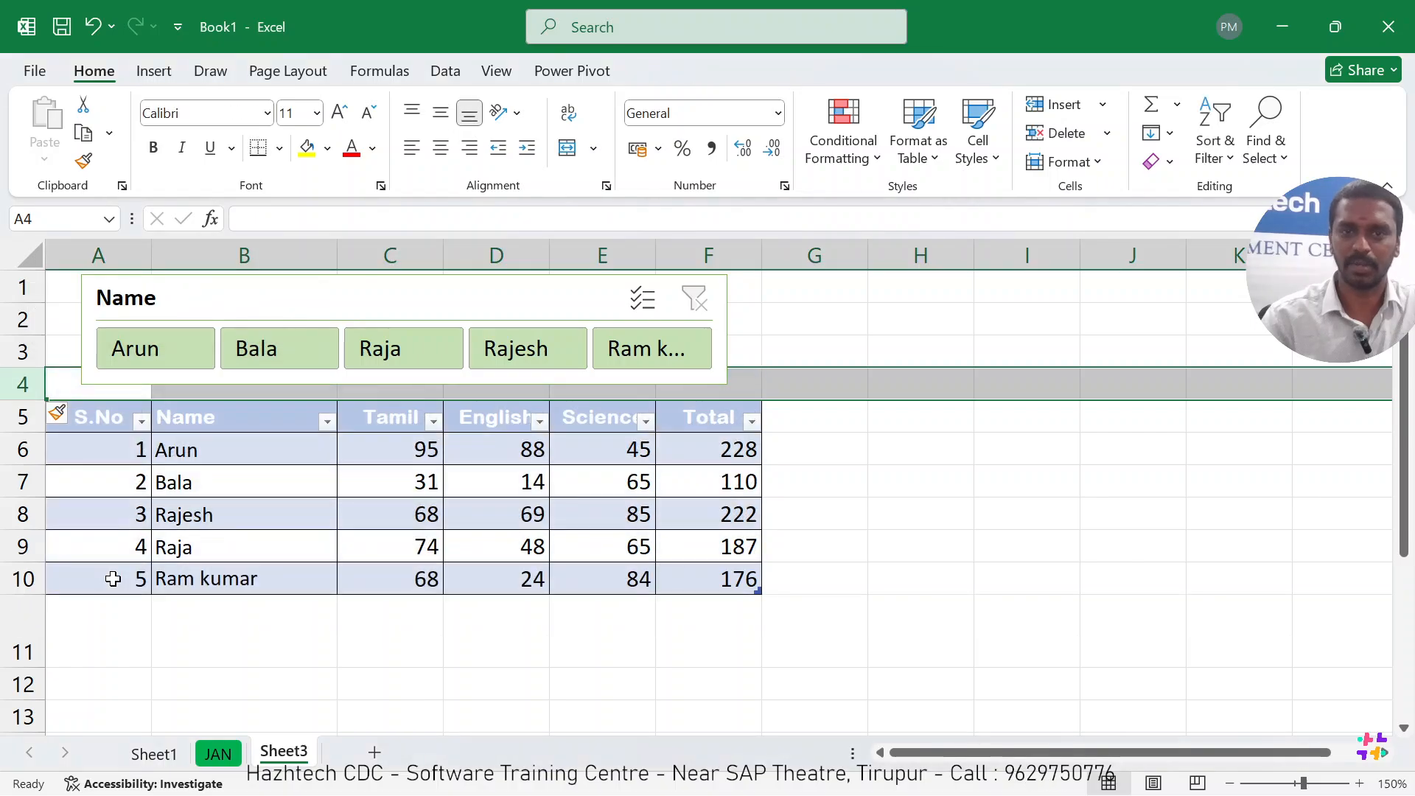
pyautogui.click(542, 716)
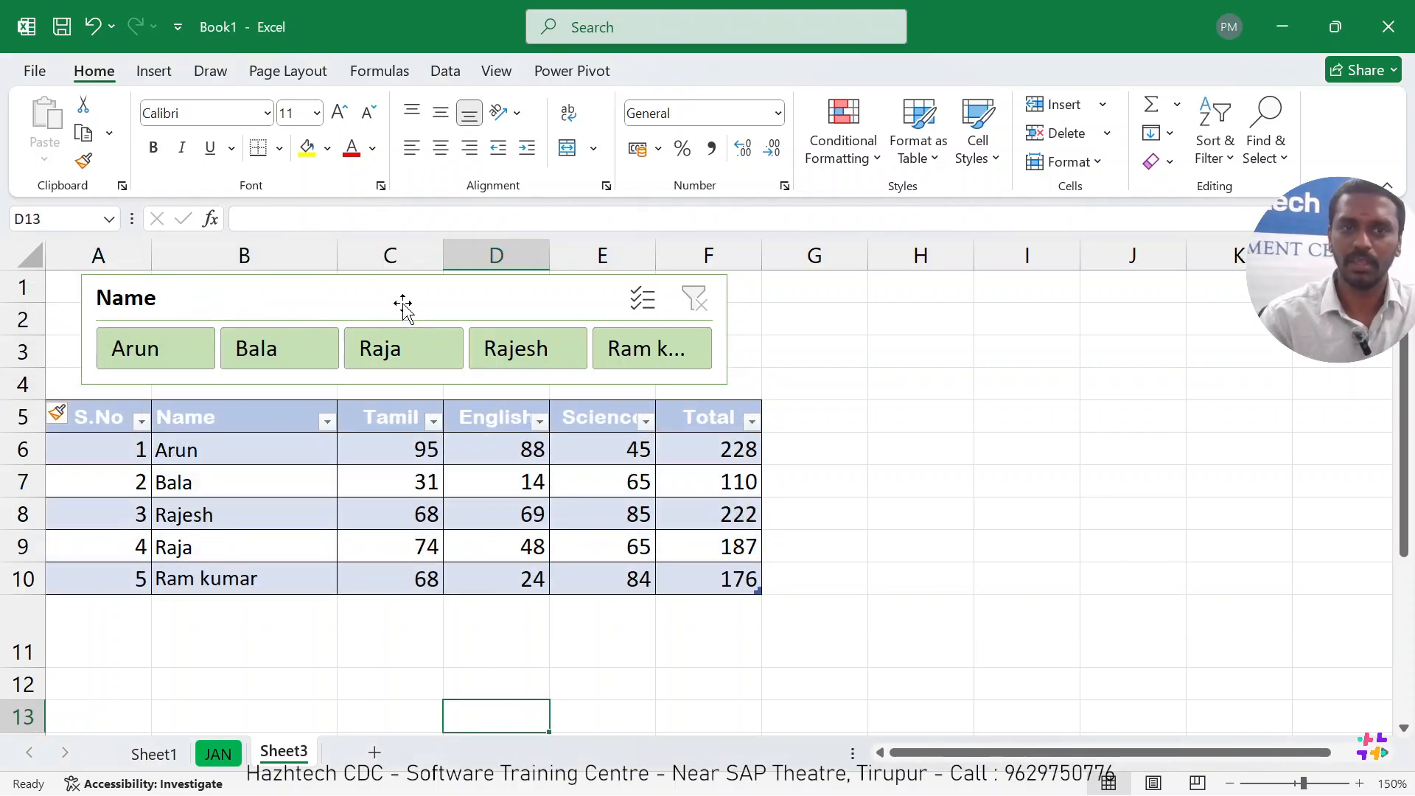
# Fit the Name slicer within rows 1 to 4 and widen it on both sides to about 11.38 cm to match the table.
pyautogui.moveTo(401, 299); pyautogui.dragTo(406, 292)
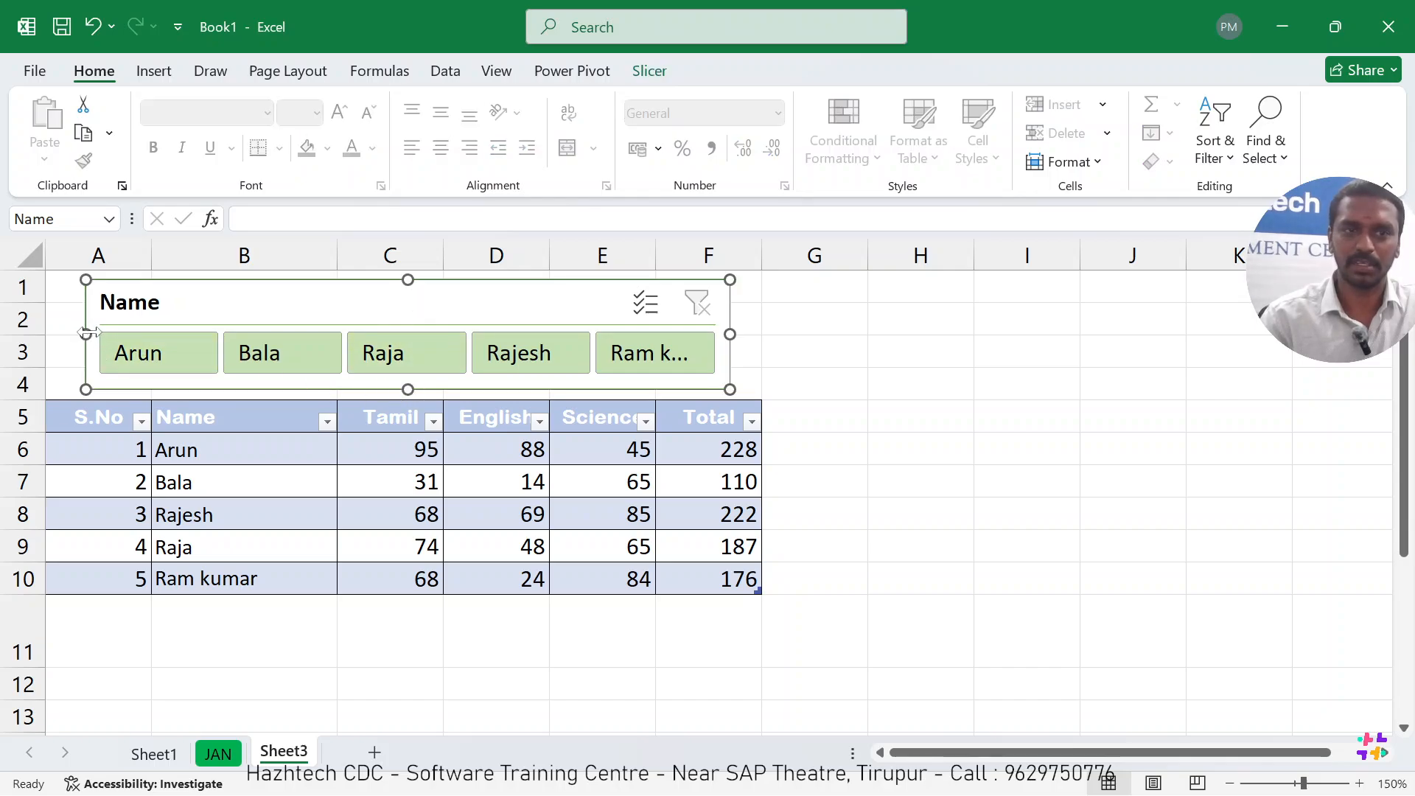
pyautogui.moveTo(86, 334); pyautogui.dragTo(50, 330)
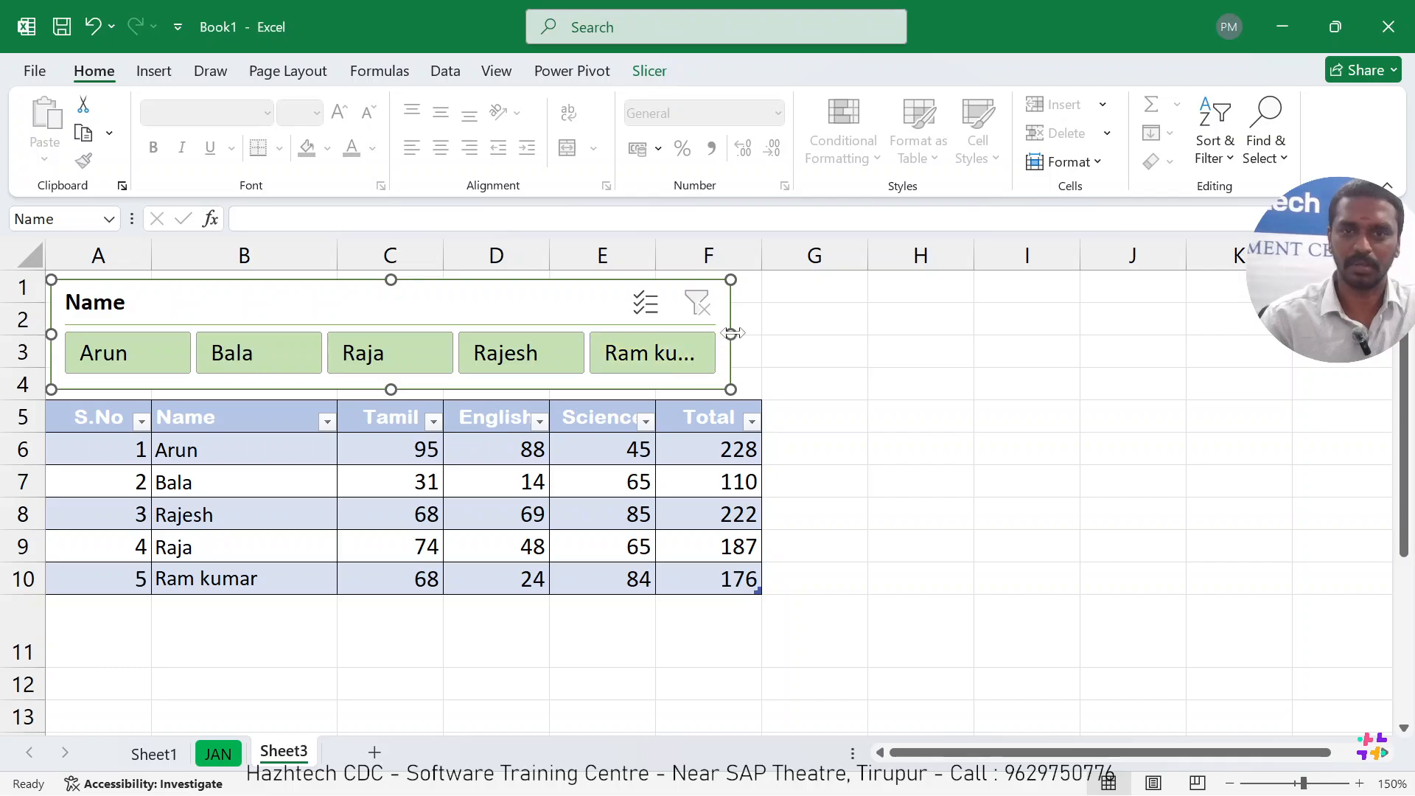
pyautogui.moveTo(731, 334); pyautogui.dragTo(764, 335)
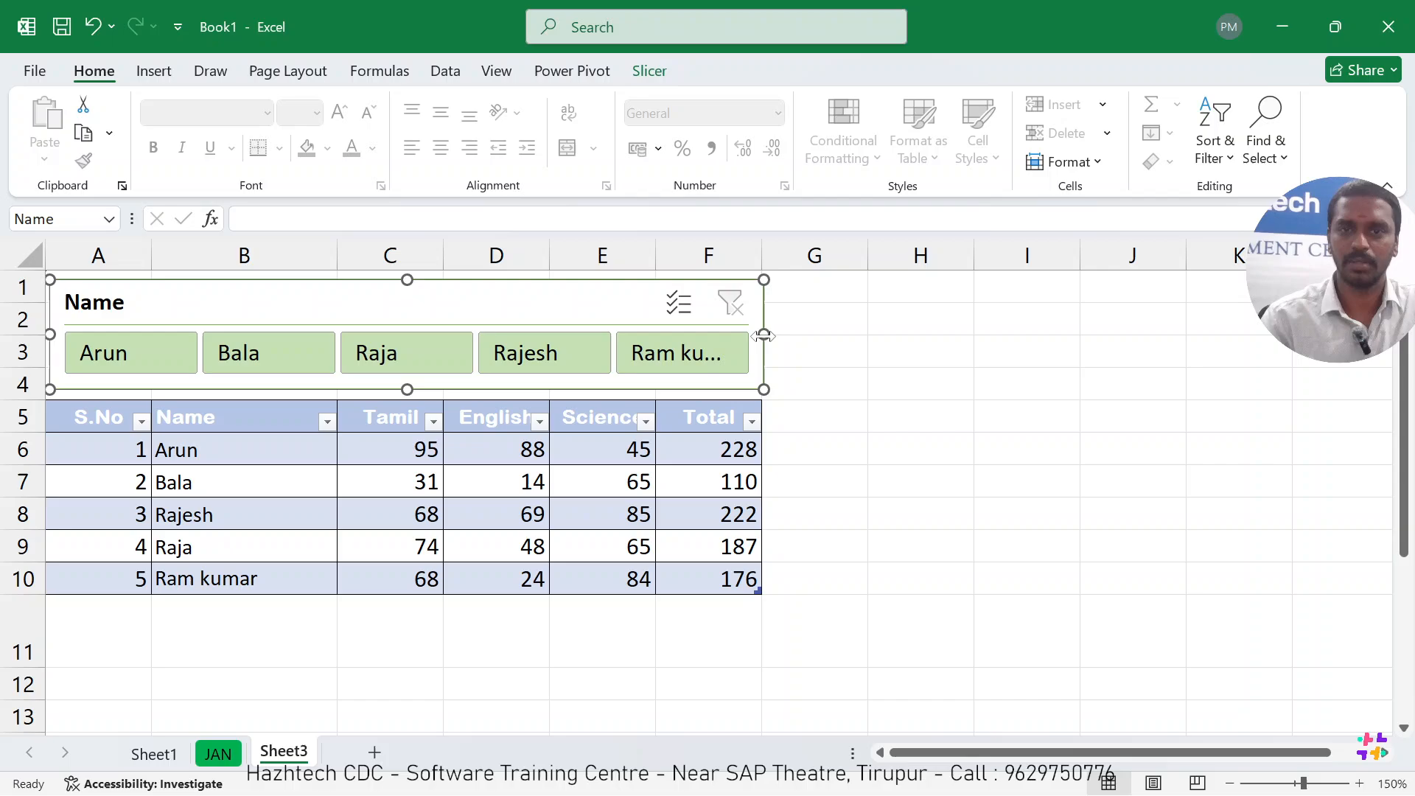
pyautogui.click(918, 474)
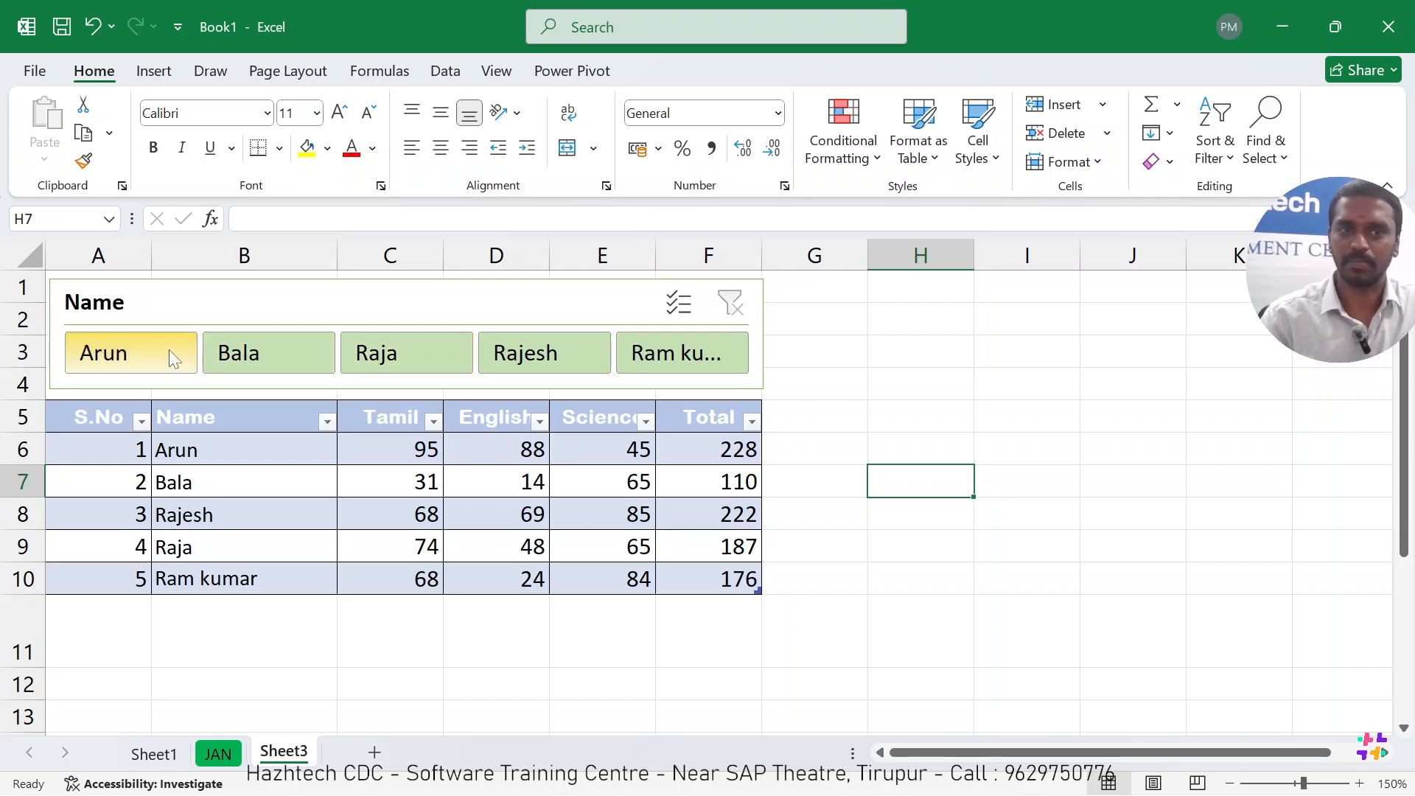
# Filter the table with the slicer's second, third, fourth, second and first names in turn, and clear the filter.
pyautogui.click(286, 348)
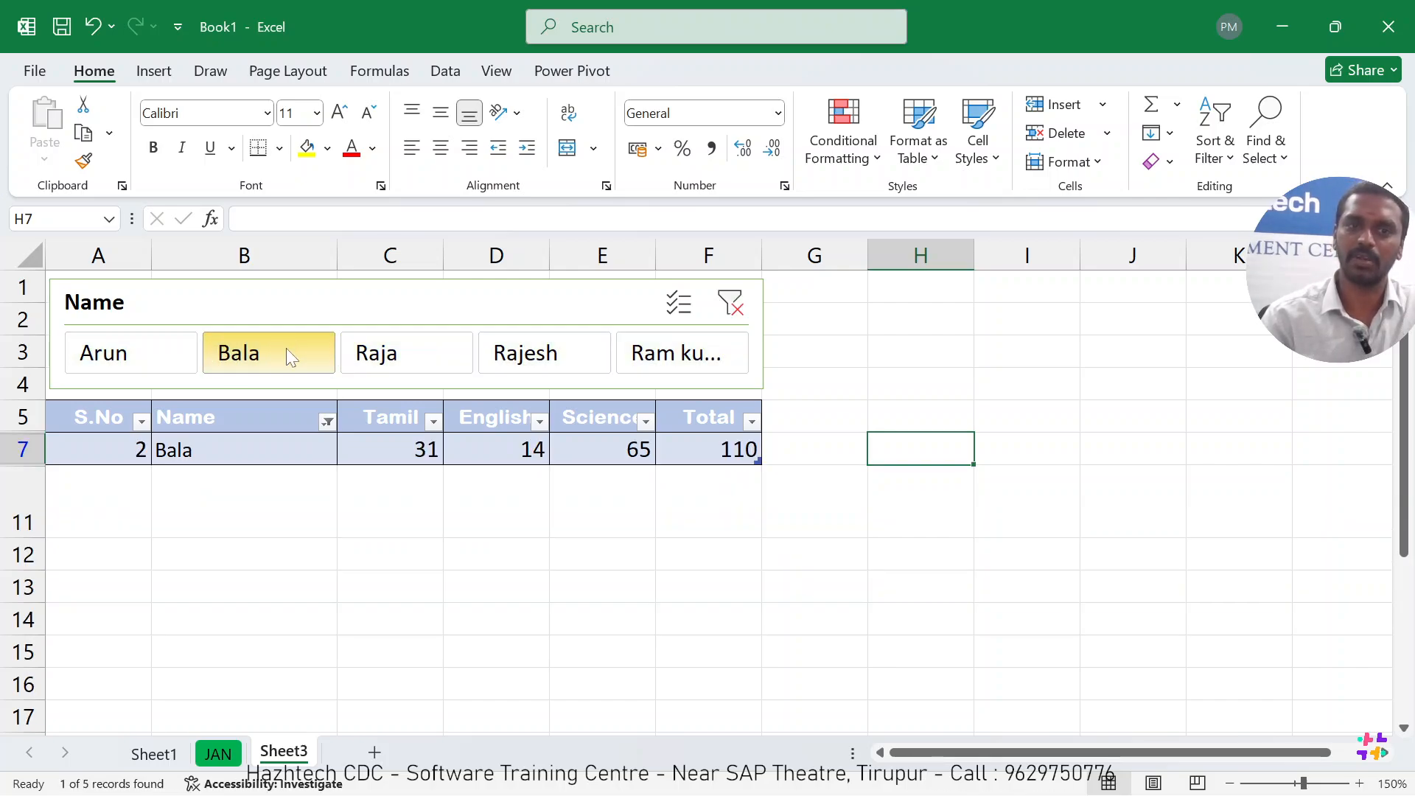
pyautogui.click(398, 353)
pyautogui.click(575, 357)
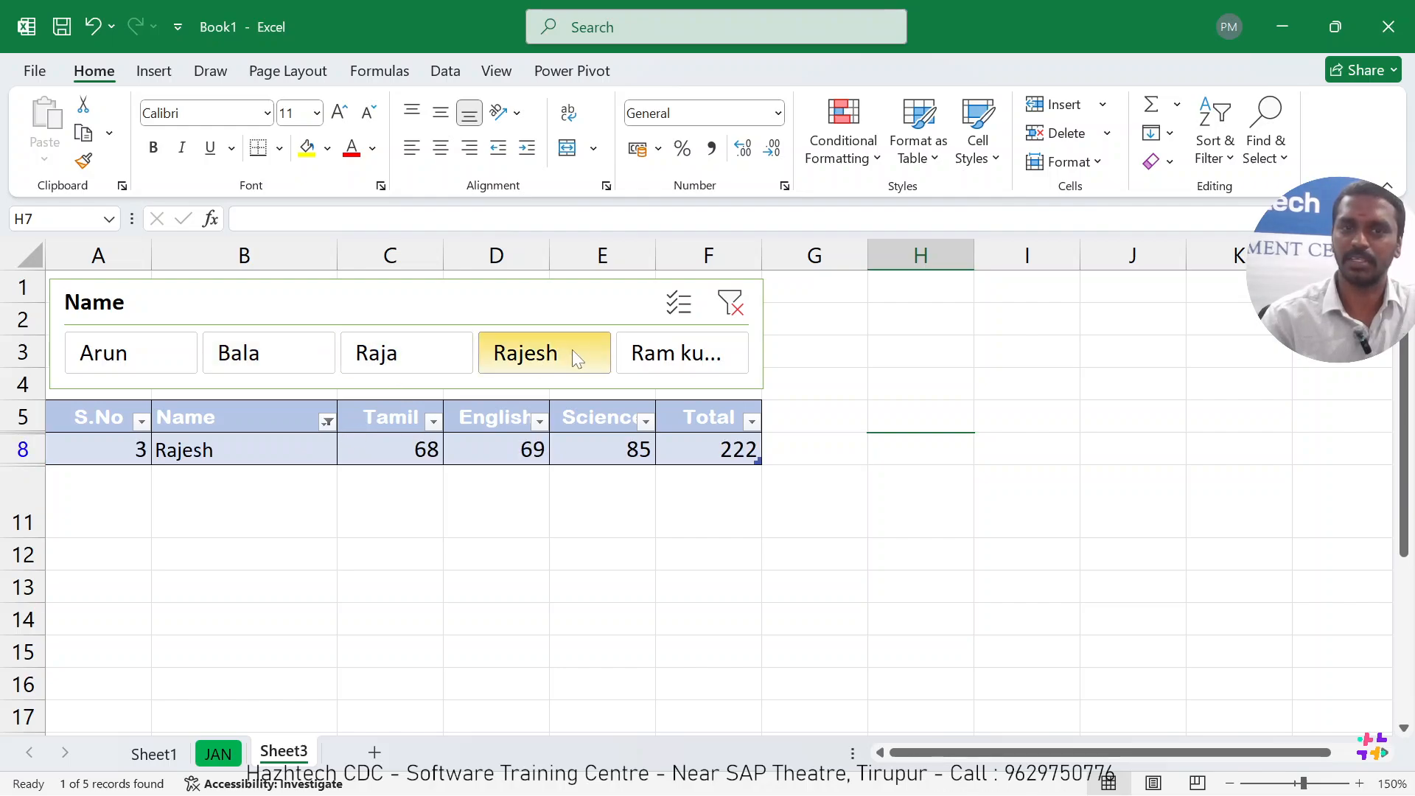
pyautogui.click(292, 365)
pyautogui.click(152, 367)
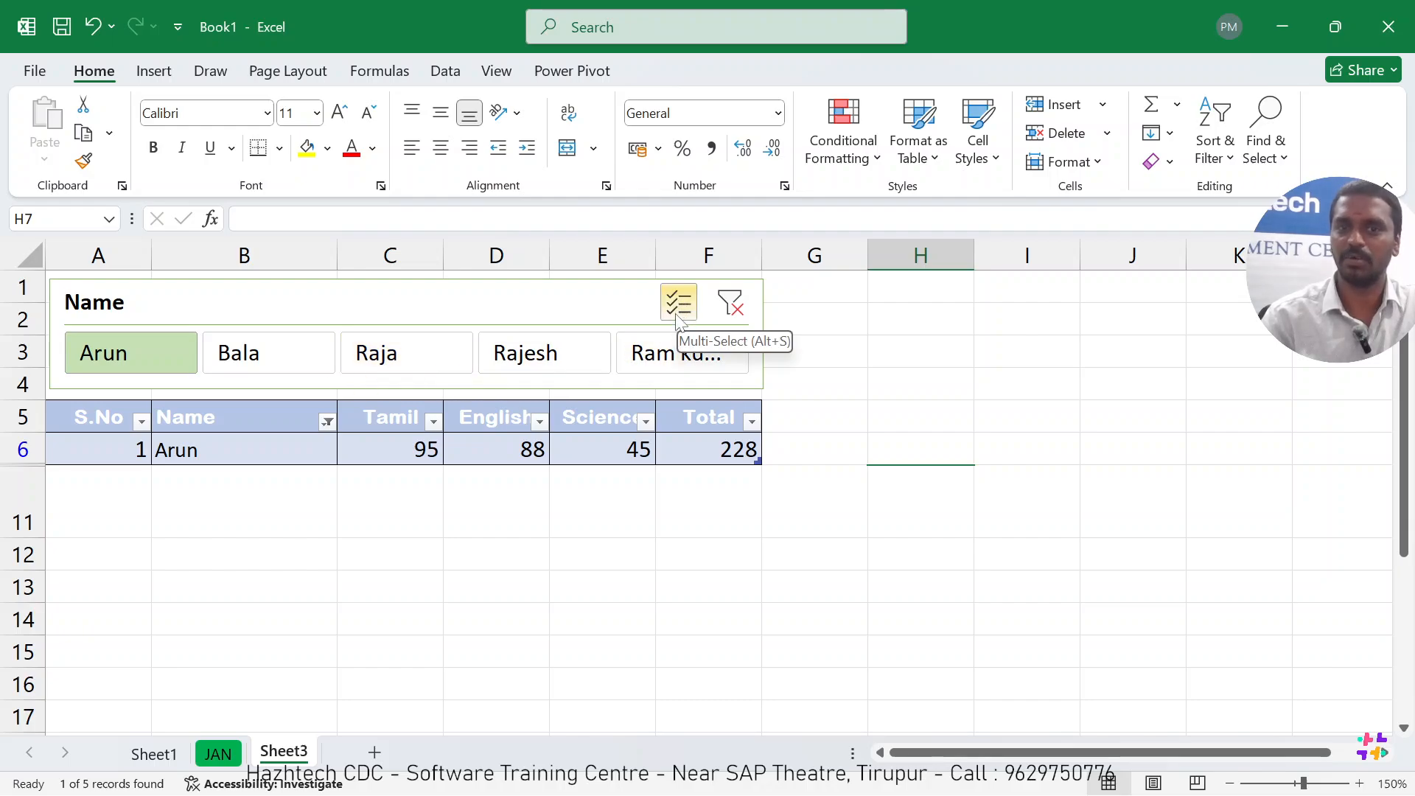
pyautogui.click(733, 302)
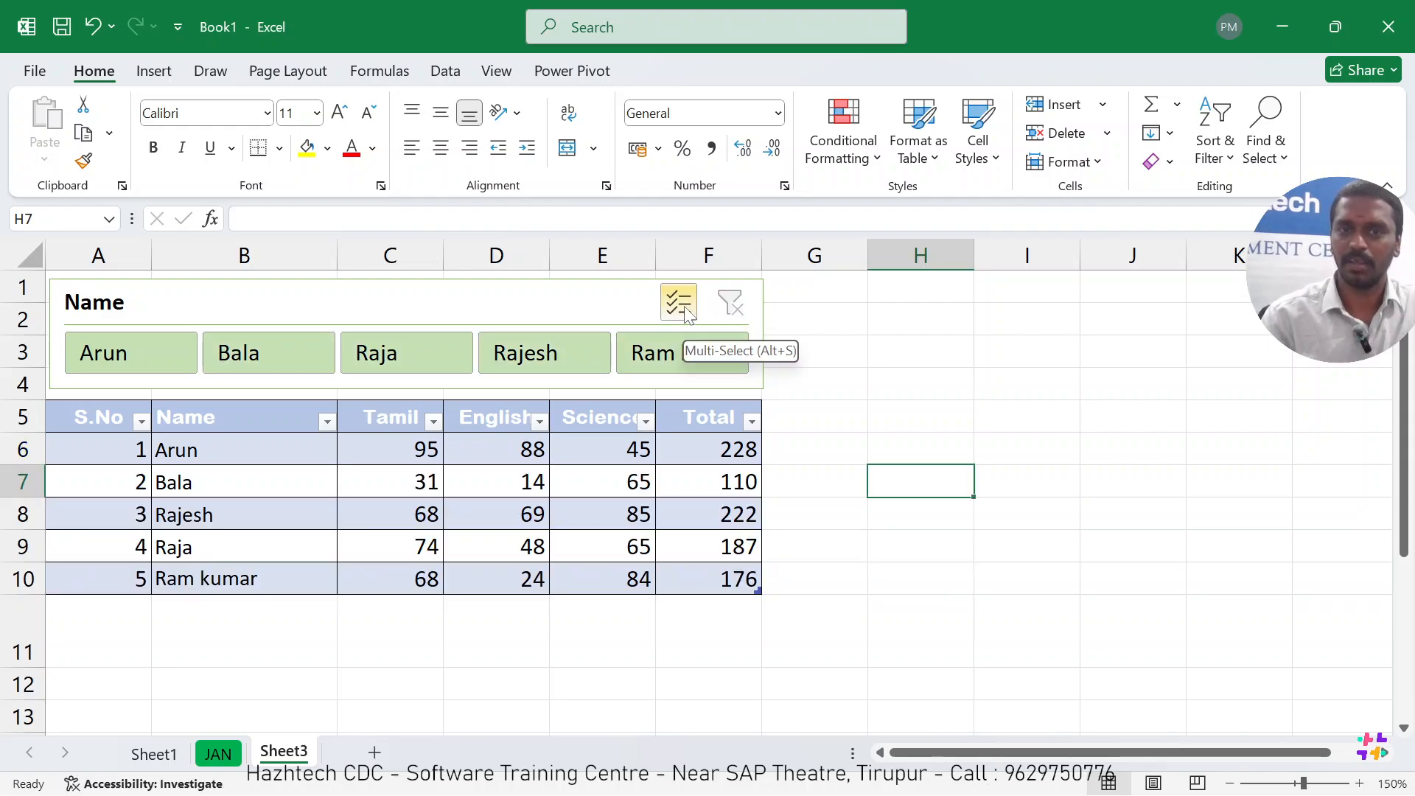
# Filter the table to the slicer's first name, turn on Multi-Select, and add the second name.
pyautogui.click(164, 363)
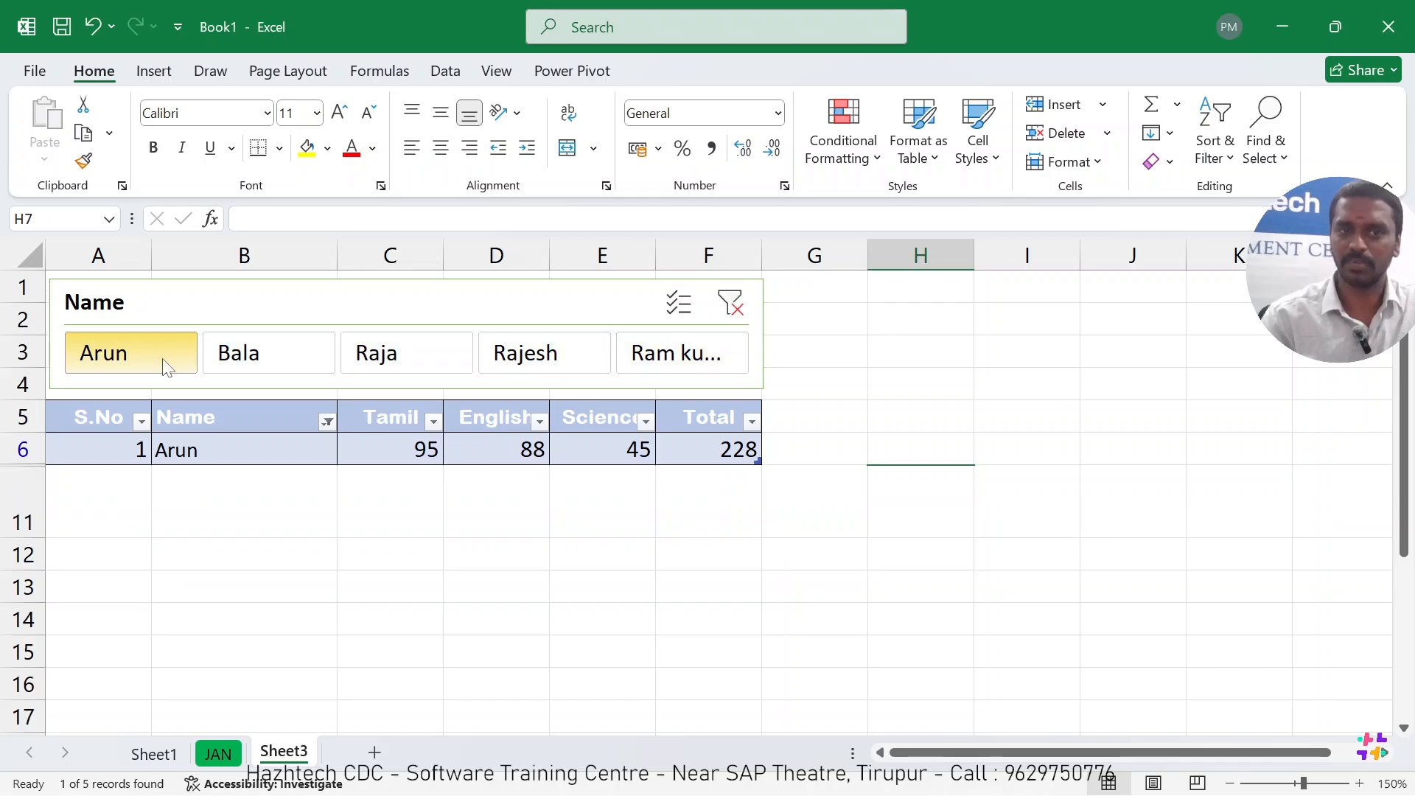
pyautogui.click(685, 317)
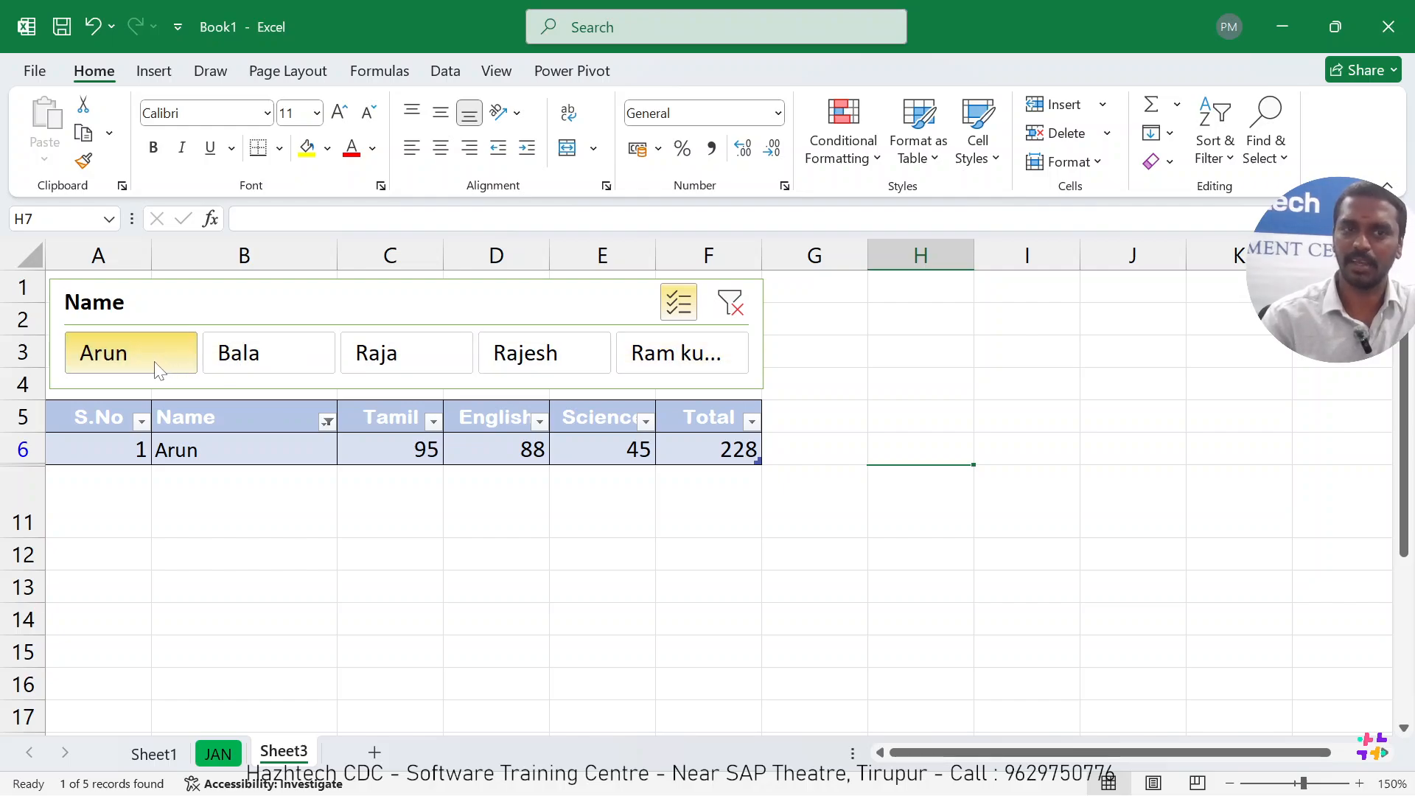
pyautogui.click(288, 367)
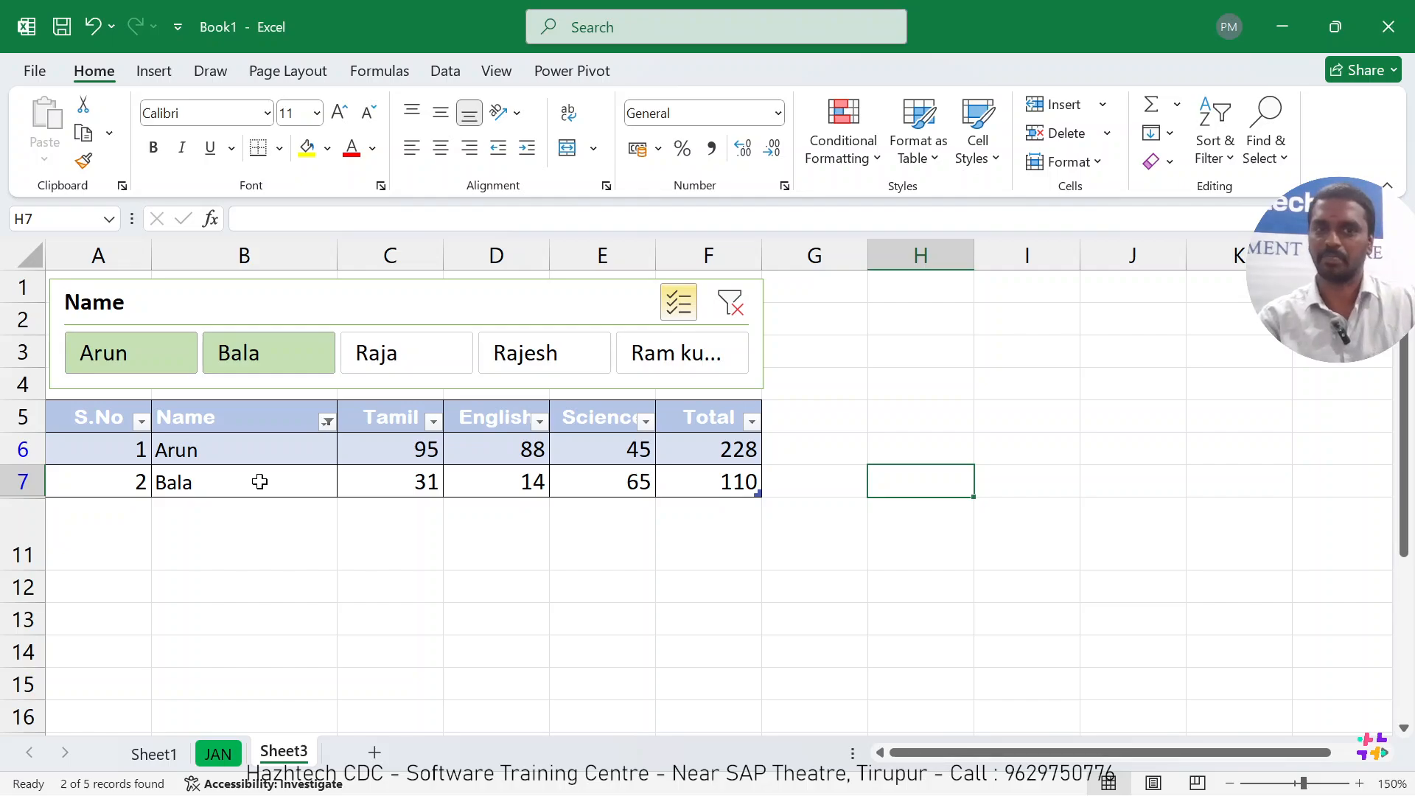
# Add the slicer's third name to the selection, remove the second and first names, and clear the filter.
pyautogui.click(414, 362)
pyautogui.click(272, 365)
pyautogui.click(171, 353)
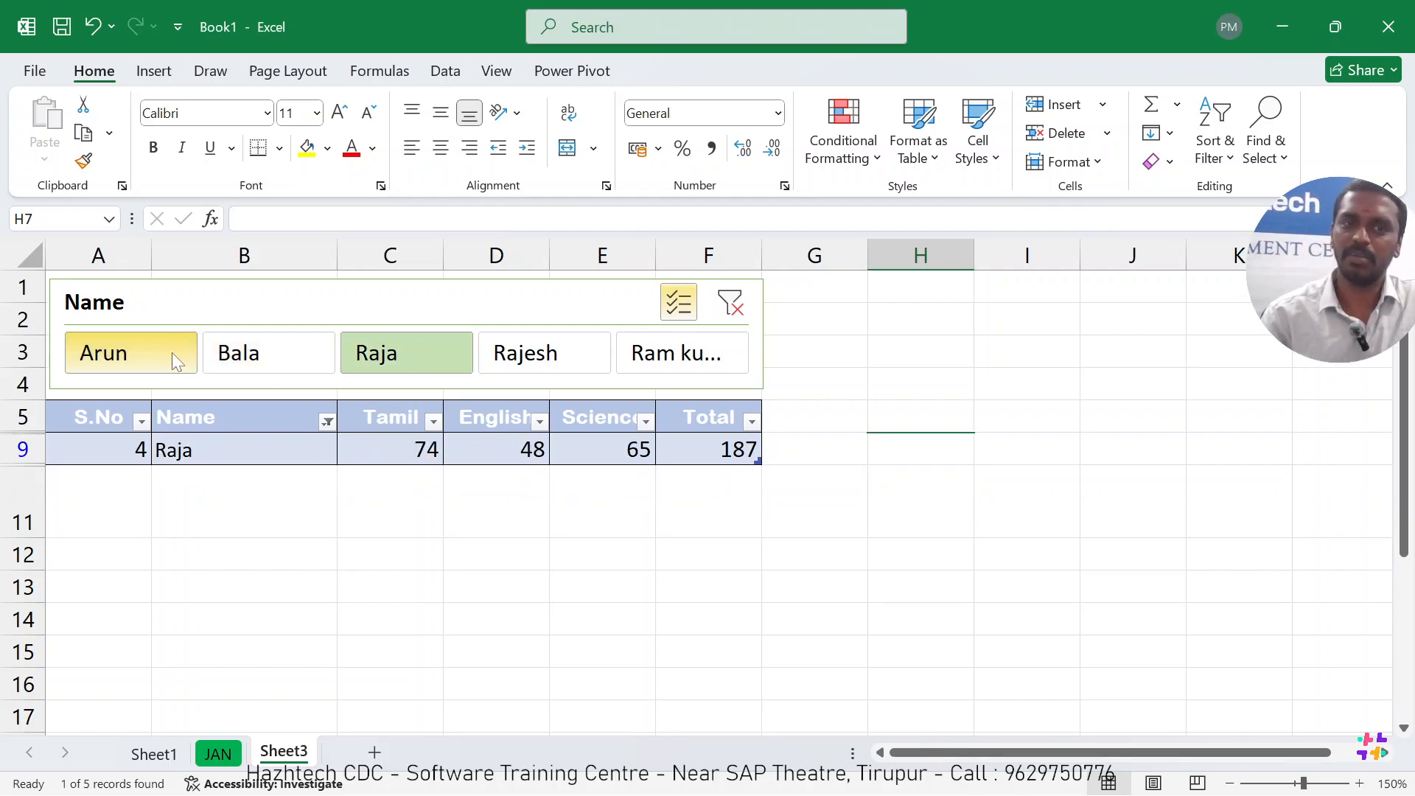
pyautogui.click(730, 304)
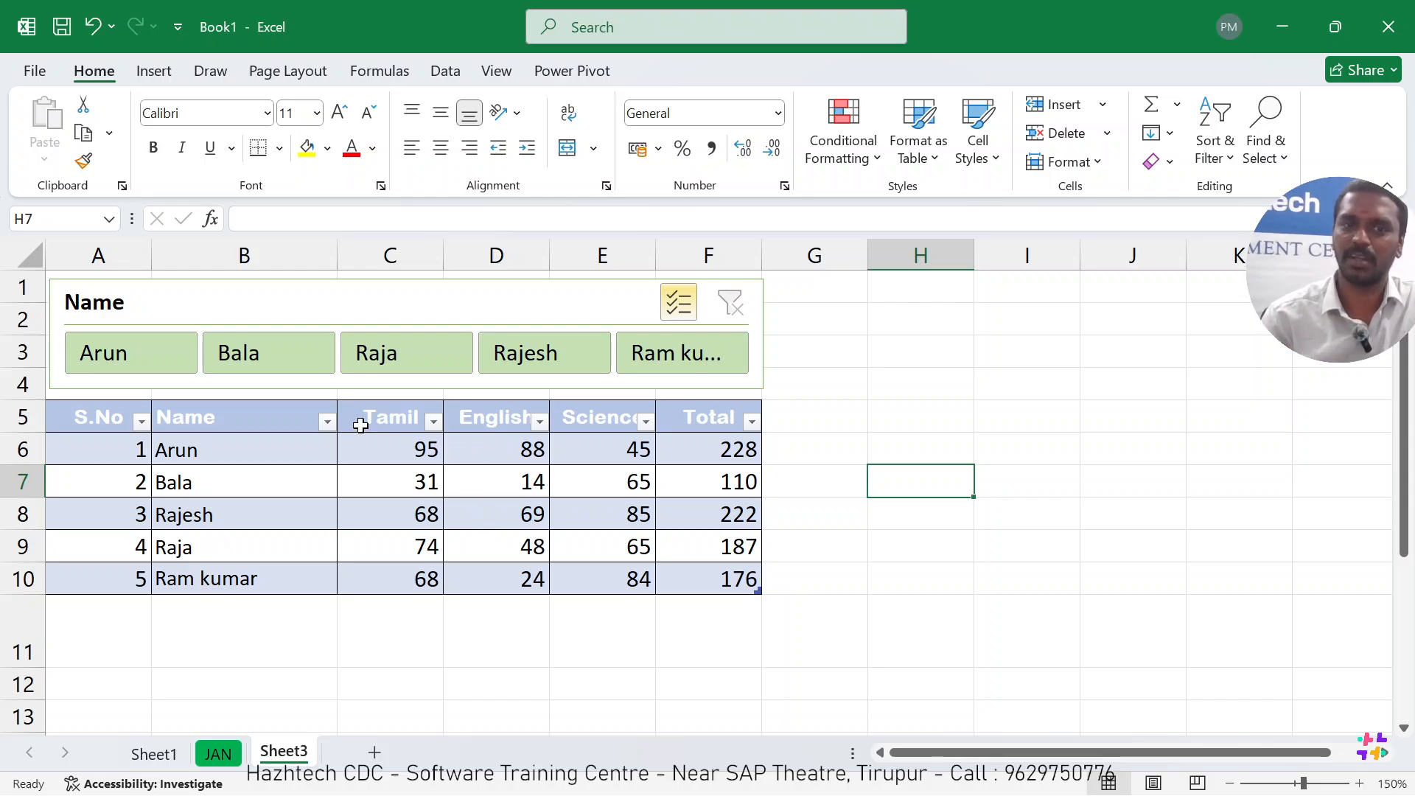
# Examine the filter options of the table's Name column and close them without making changes.
pyautogui.click(326, 422)
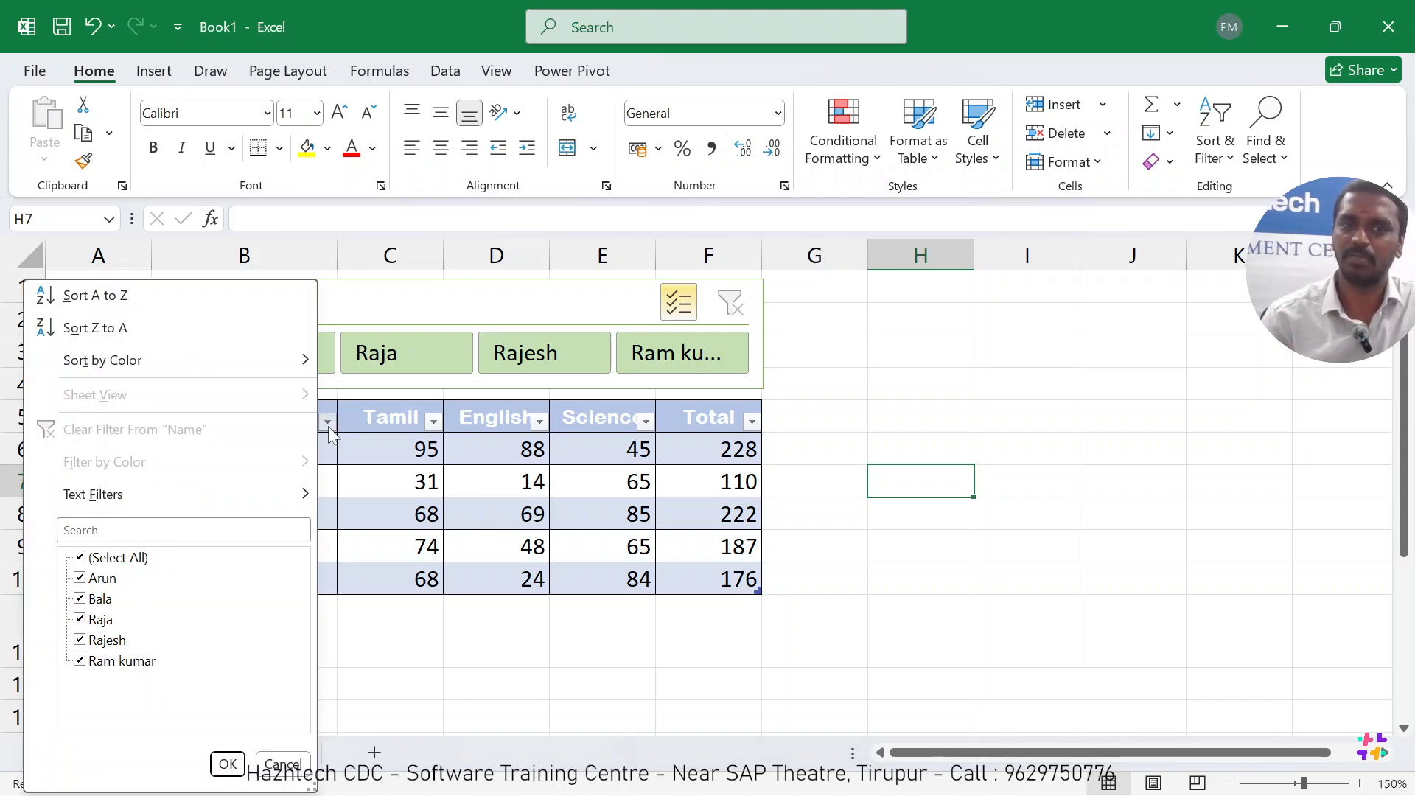
pyautogui.click(283, 763)
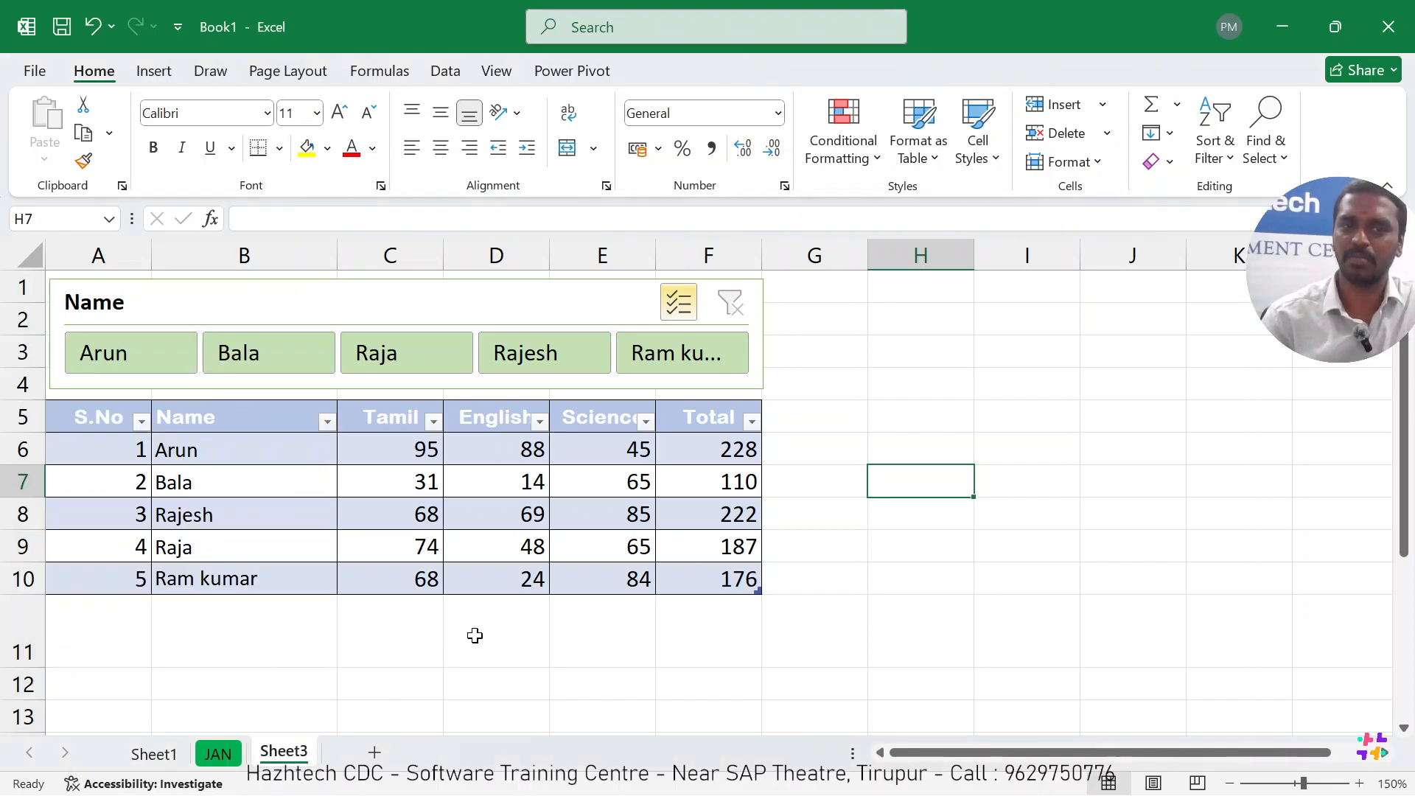
pyautogui.click(475, 636)
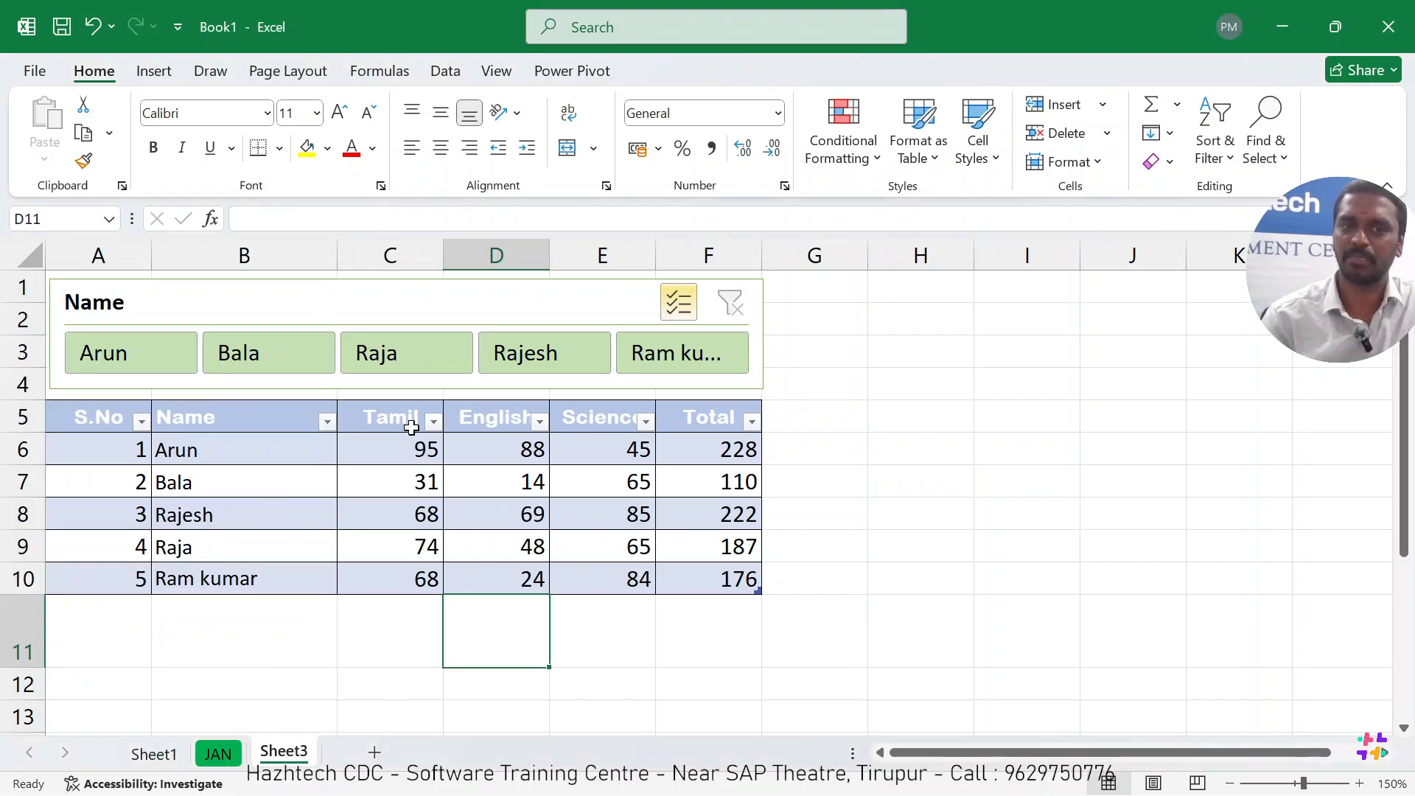
pyautogui.click(485, 501)
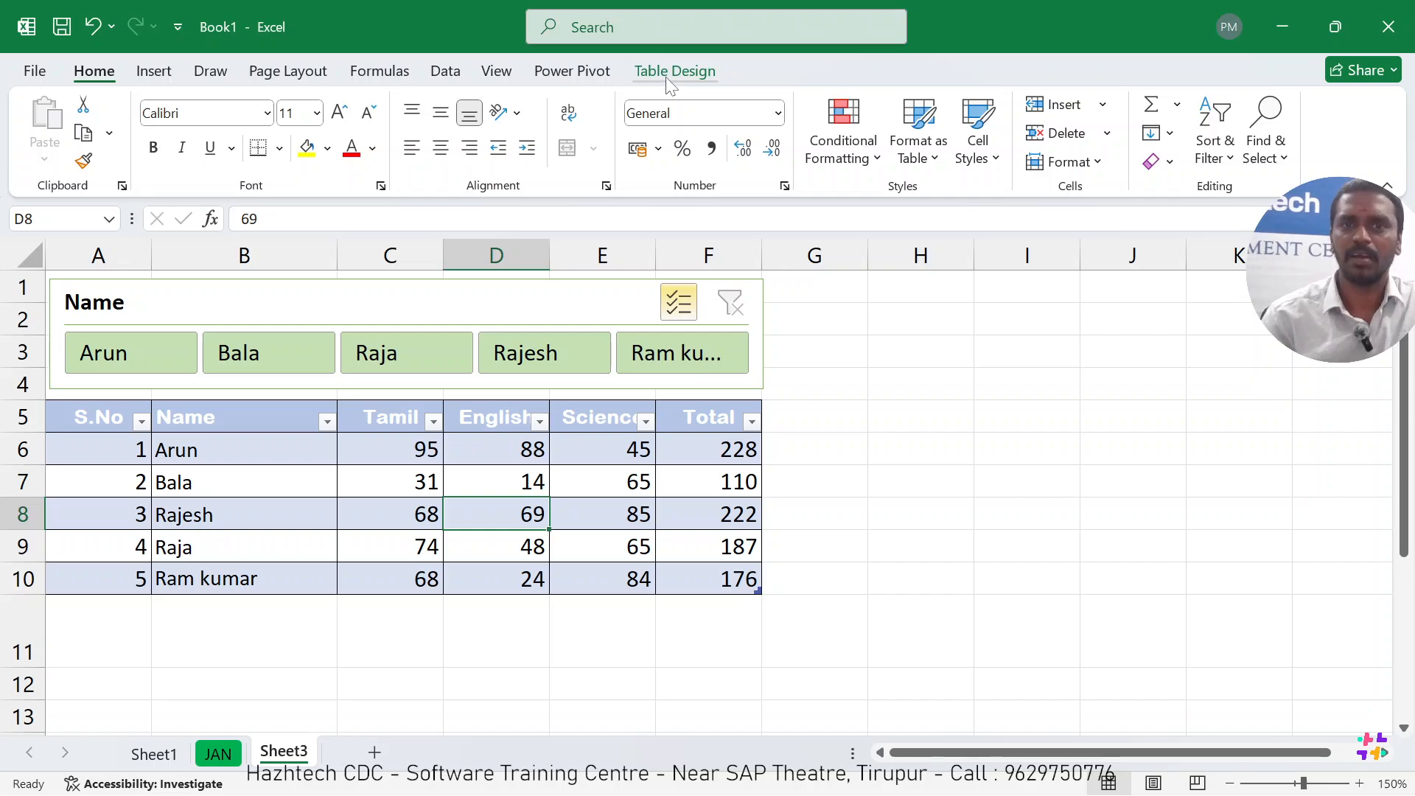
# Try a button height of 1 cm for the Name slicer, and reduce it to 0.6 cm.
pyautogui.click(560, 298)
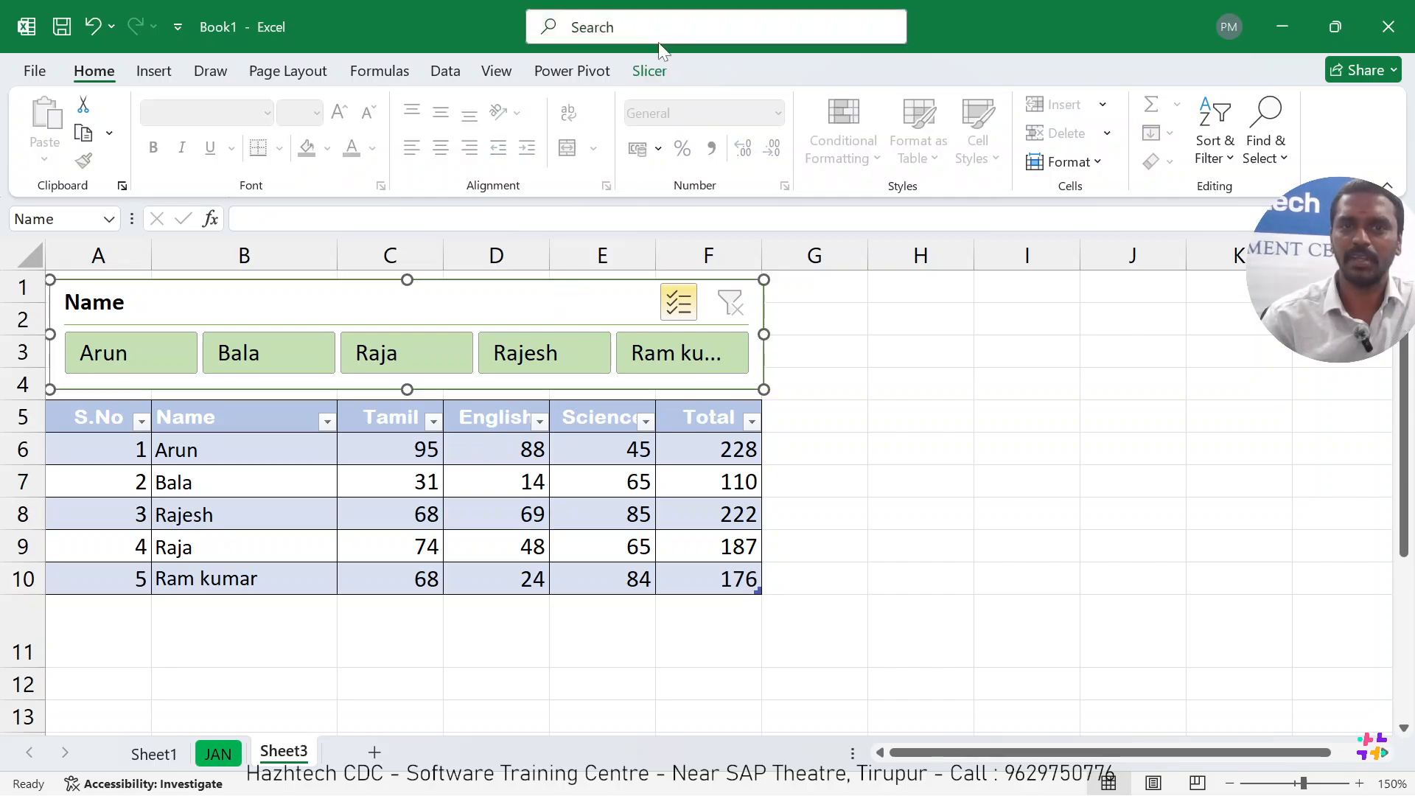
pyautogui.click(650, 71)
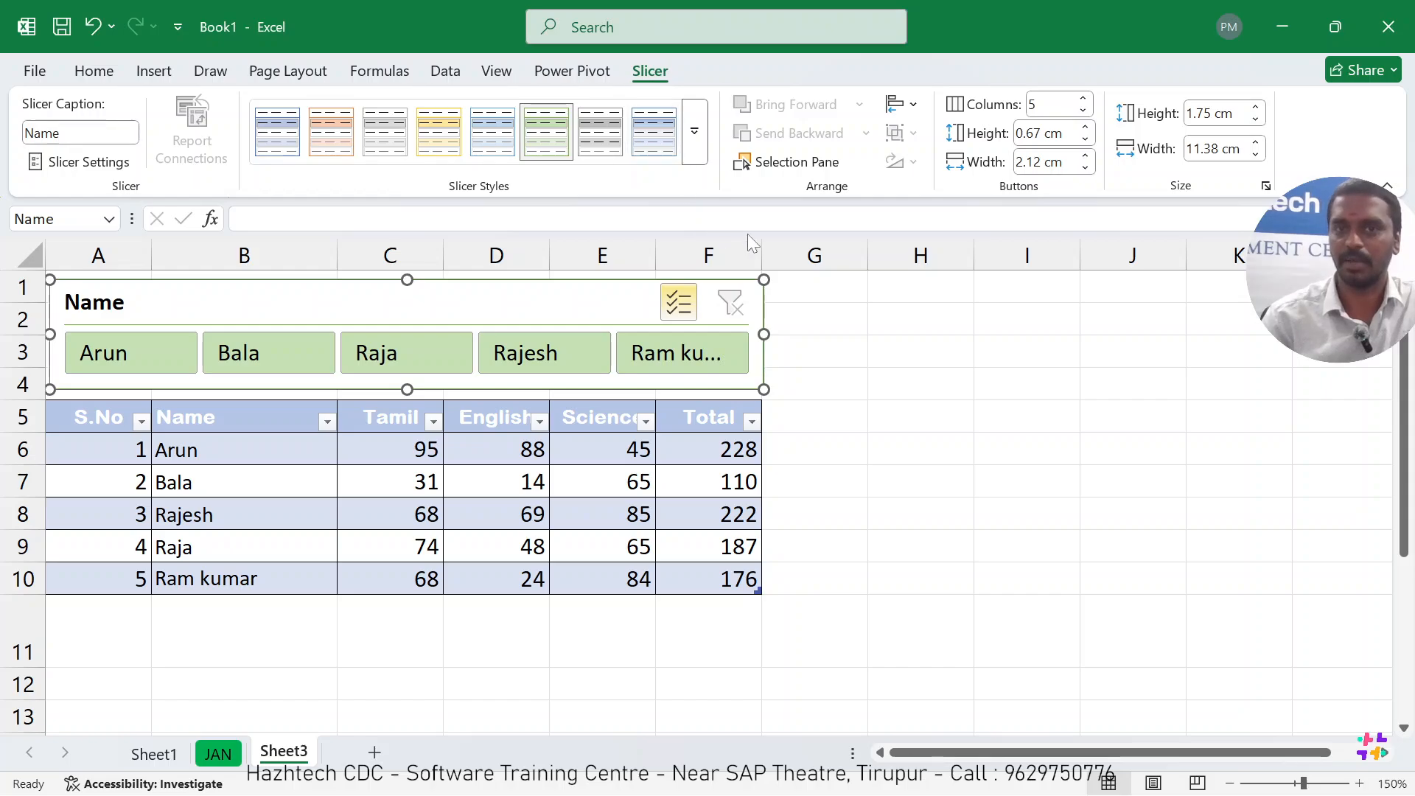
pyautogui.click(1084, 128)
pyautogui.click(1084, 128)
pyautogui.click(1083, 128)
pyautogui.click(1084, 128)
pyautogui.click(1084, 128)
pyautogui.click(1086, 139)
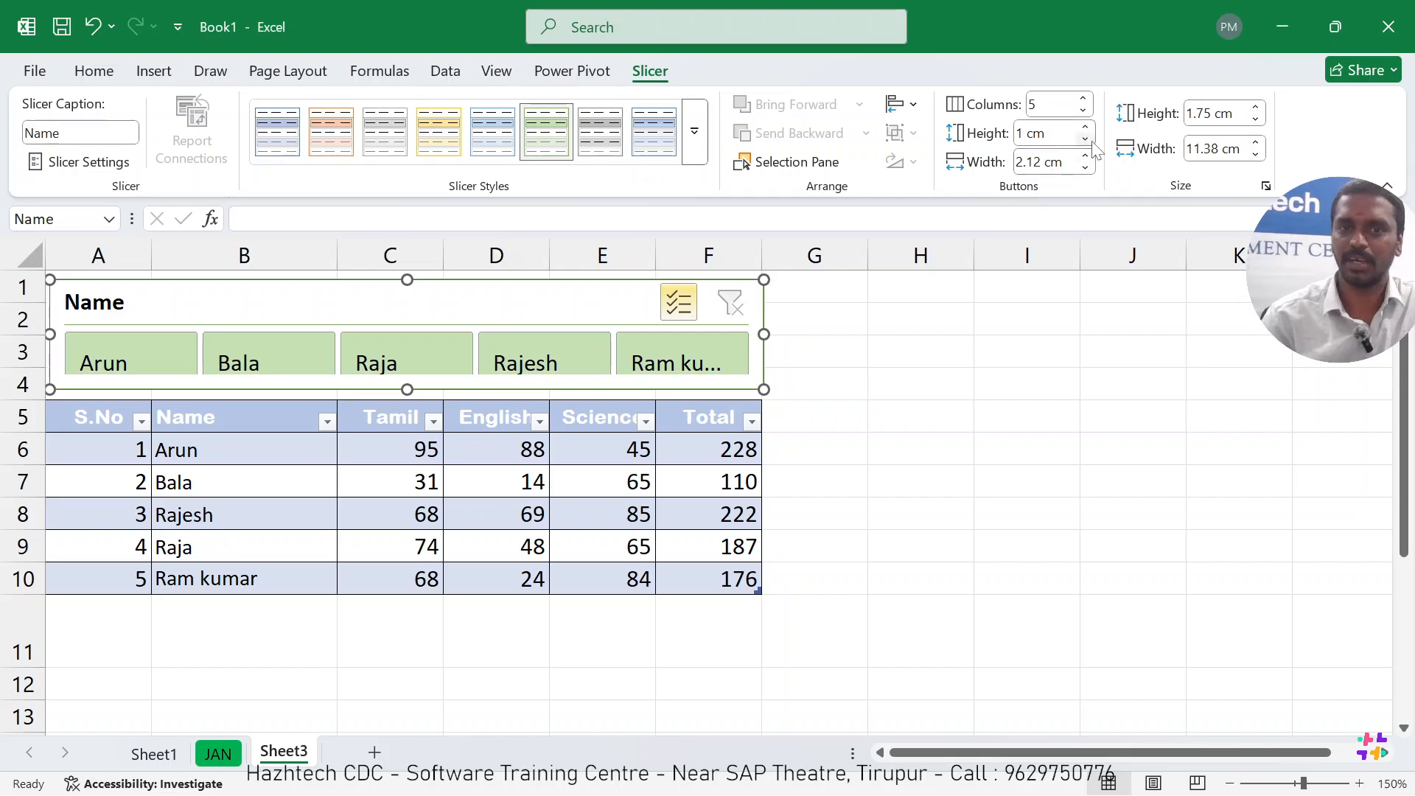
pyautogui.click(1085, 139)
pyautogui.click(1086, 139)
pyautogui.click(1085, 138)
# Try button widths of 1.8 cm and 2.2 cm for the Name slicer, and set the width to 2.1 cm.
pyautogui.click(1085, 168)
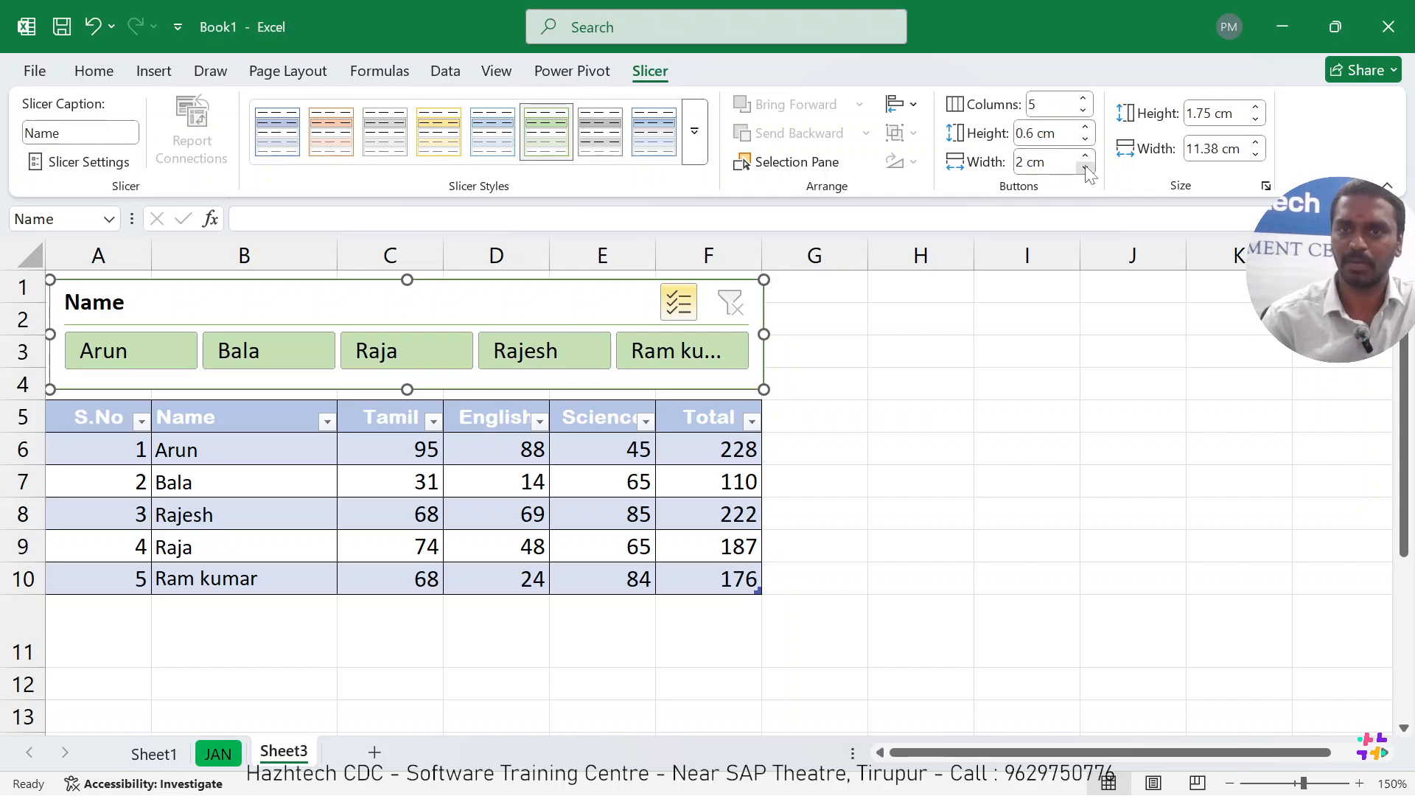
pyautogui.click(1086, 168)
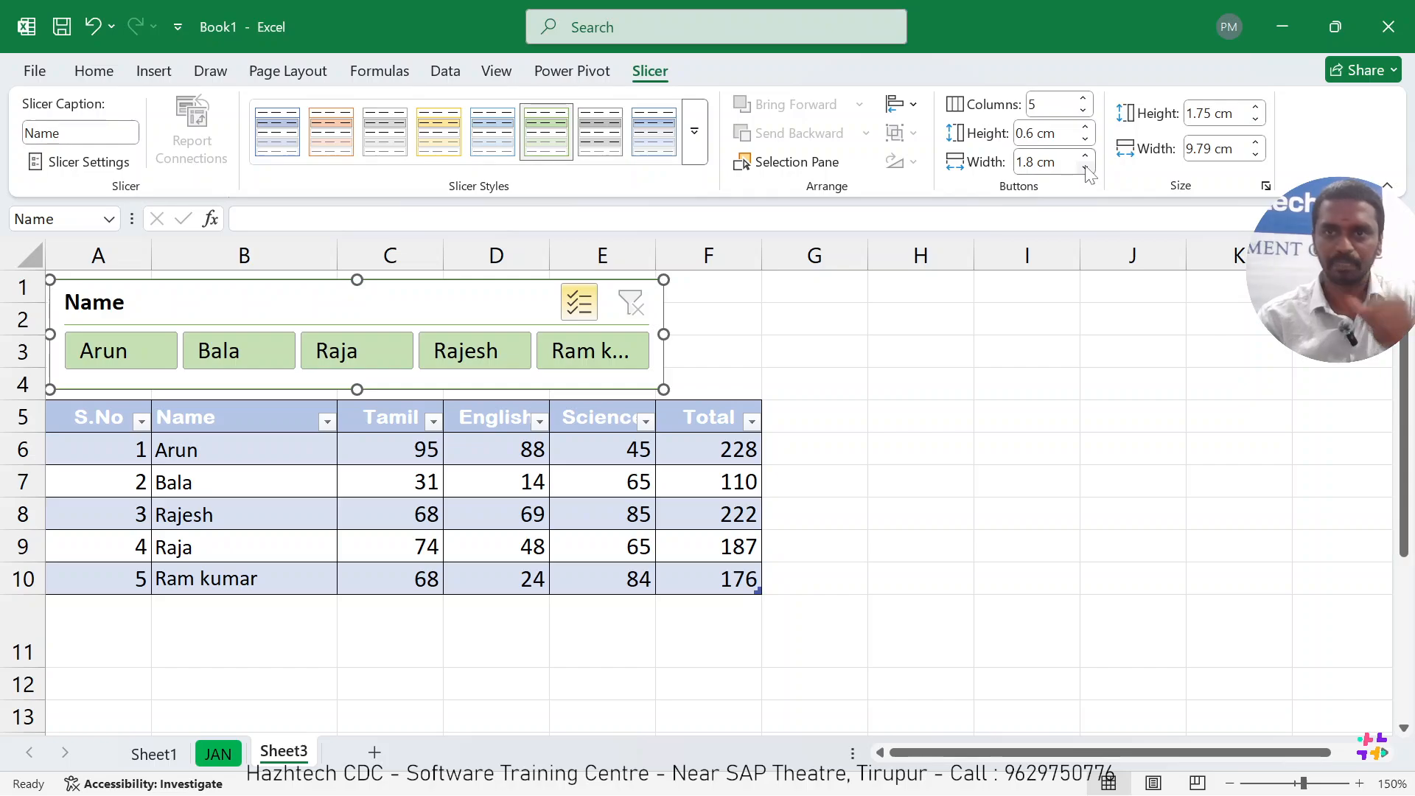
pyautogui.click(1087, 157)
pyautogui.click(1086, 157)
pyautogui.click(1087, 157)
pyautogui.click(1087, 157)
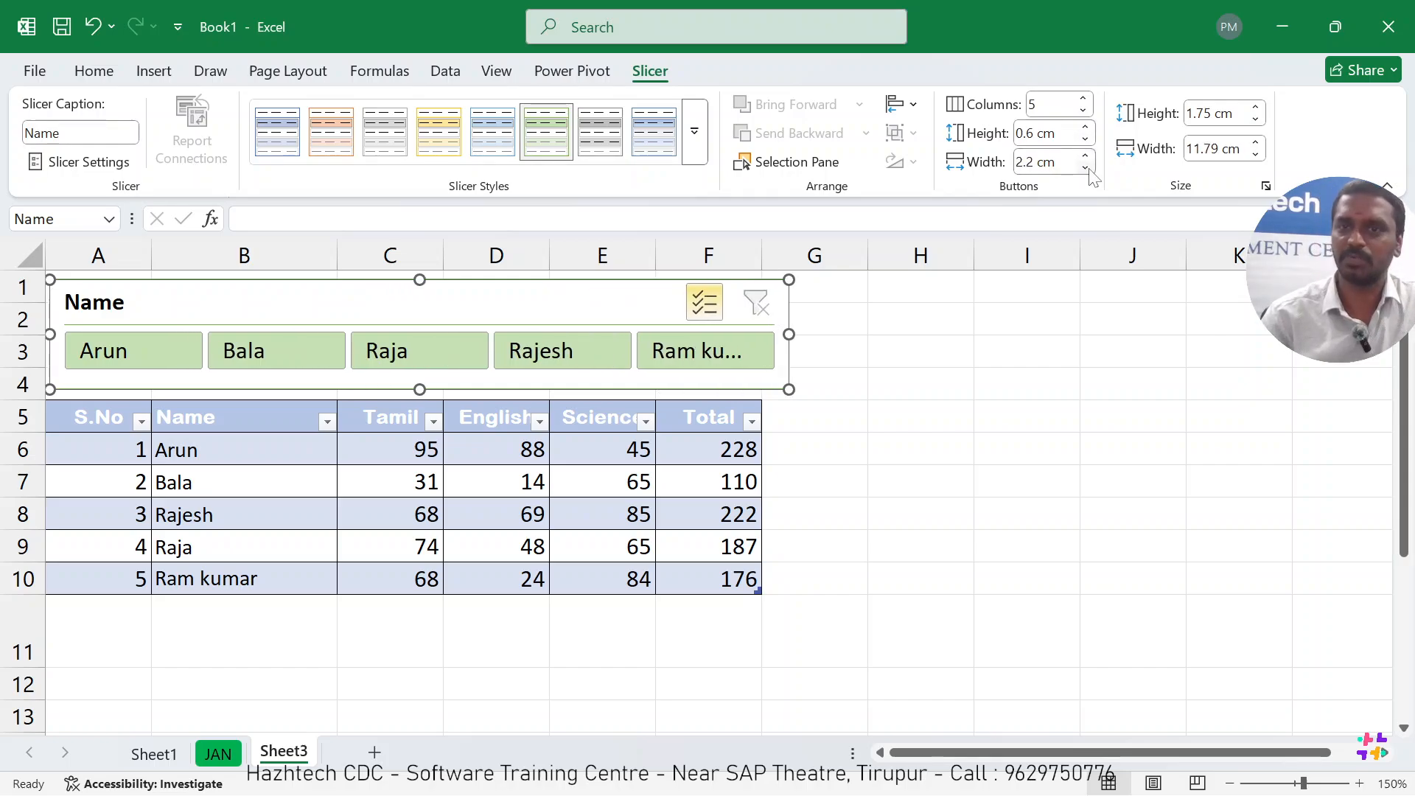
pyautogui.click(1085, 167)
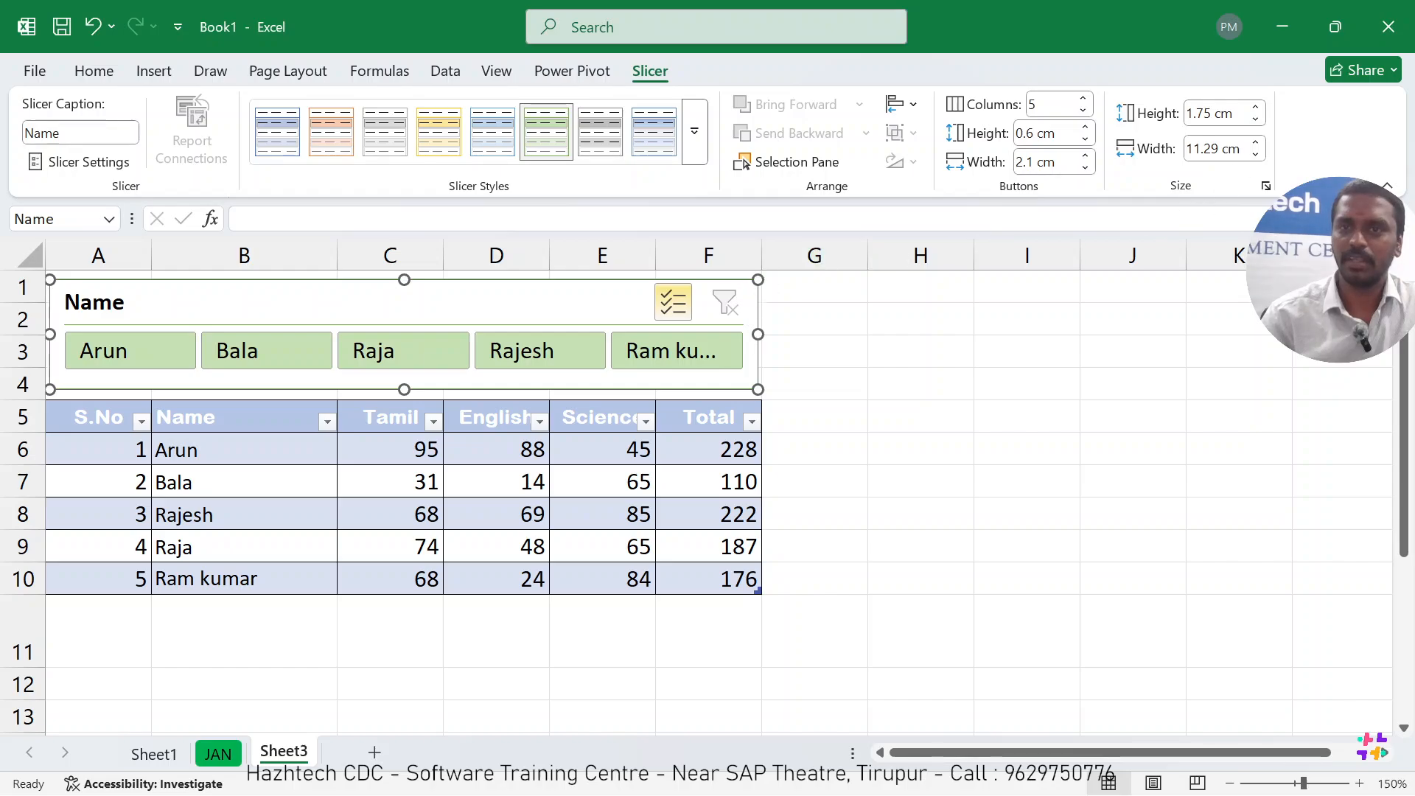
# Set the overall height of the Name slicer to 2.8 cm.
pyautogui.click(1257, 107)
pyautogui.click(1257, 107)
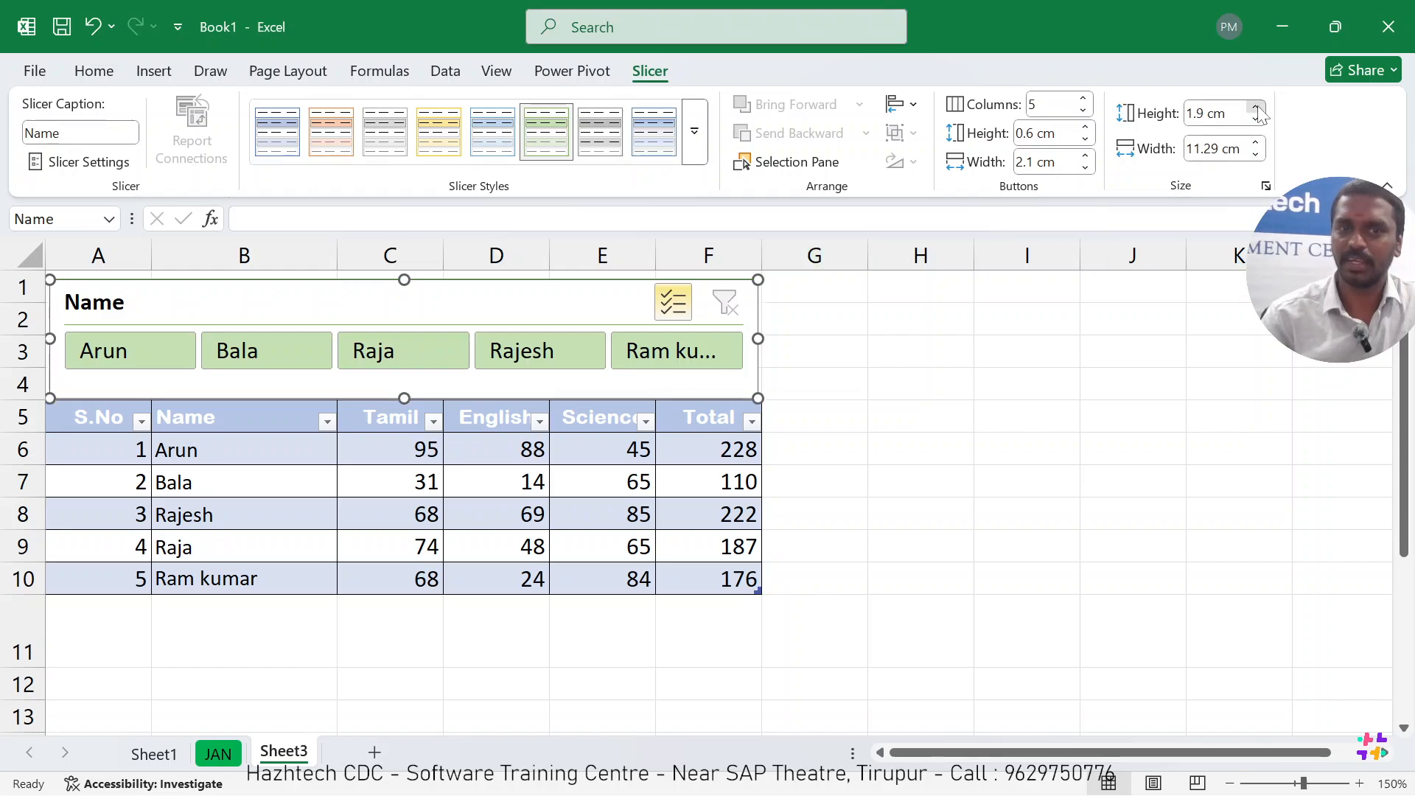
pyautogui.click(1257, 107)
pyautogui.click(1257, 107)
pyautogui.click(1257, 106)
pyautogui.click(1257, 106)
pyautogui.click(1257, 107)
pyautogui.click(1257, 107)
pyautogui.click(1257, 107)
pyautogui.click(1257, 107)
pyautogui.click(1257, 107)
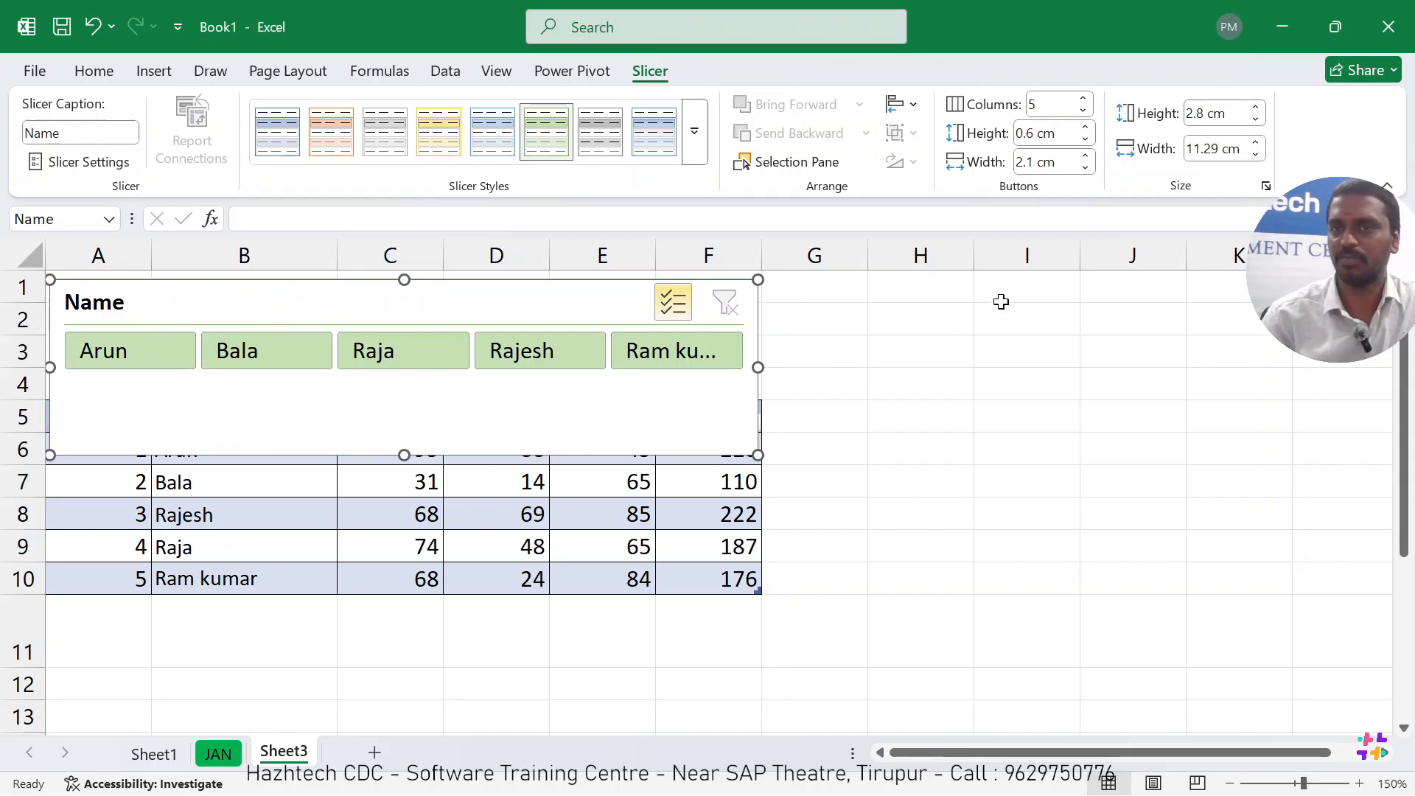
# Increase the Name slicer's overall width to 12 cm, and bring it back to 11.3 cm.
pyautogui.click(1257, 144)
pyautogui.click(1256, 144)
pyautogui.click(1256, 144)
pyautogui.click(1256, 143)
pyautogui.click(1256, 144)
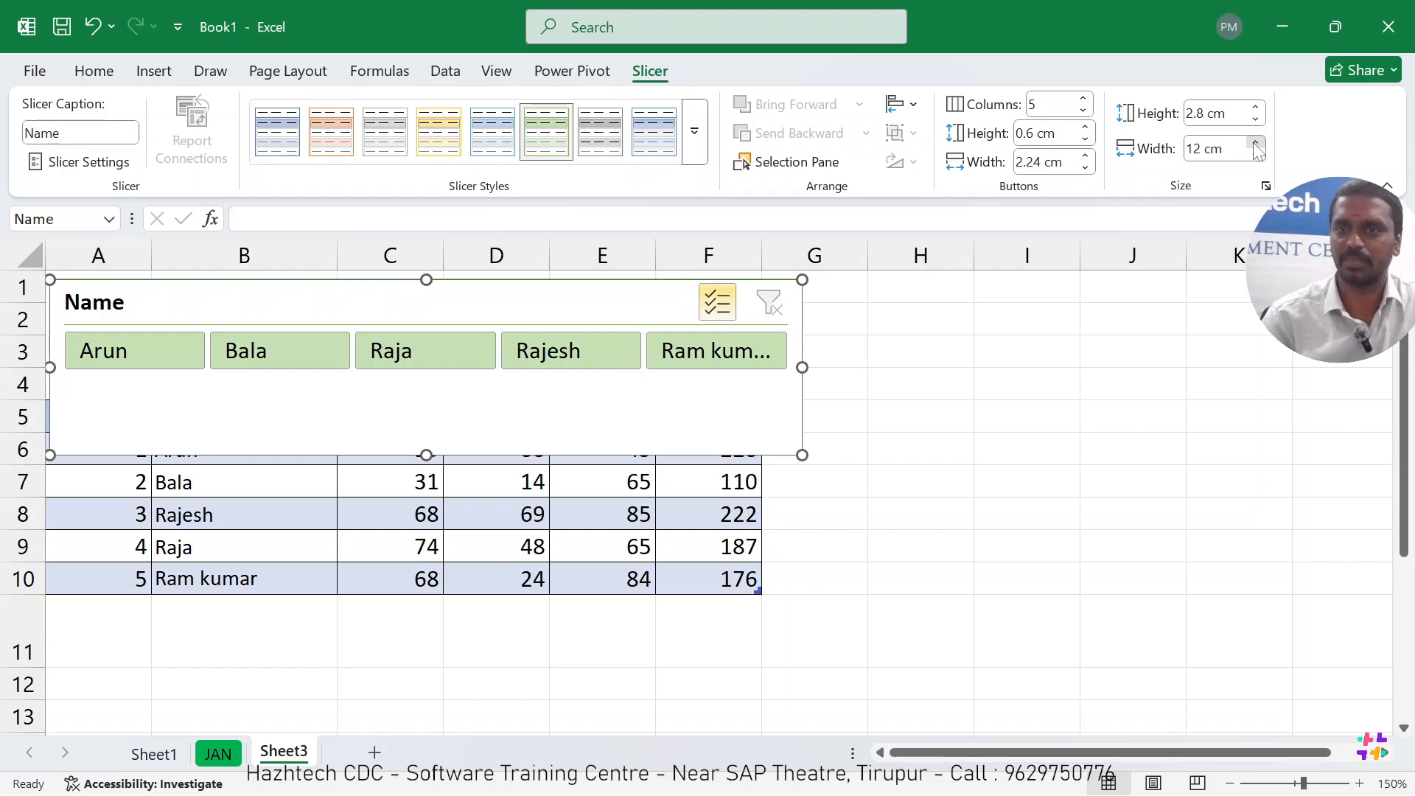
pyautogui.click(1256, 144)
pyautogui.click(1257, 154)
pyautogui.click(1257, 154)
pyautogui.click(1257, 154)
pyautogui.click(1257, 154)
pyautogui.click(1257, 154)
pyautogui.click(1257, 154)
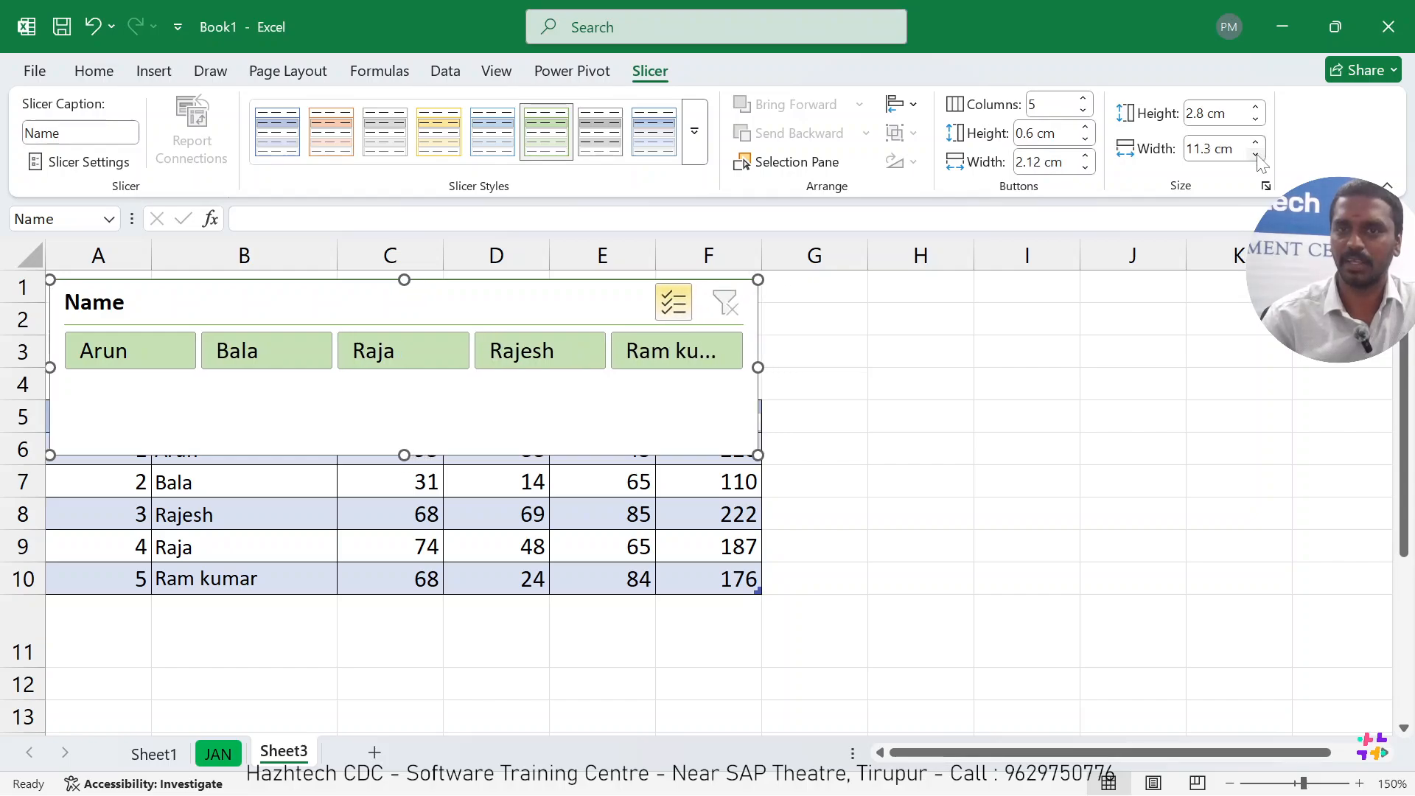
# Set the Name slicer's button height to 1.2 cm.
pyautogui.click(1086, 127)
pyautogui.click(1085, 127)
pyautogui.click(1085, 128)
pyautogui.click(1085, 127)
pyautogui.click(1085, 127)
pyautogui.click(1085, 128)
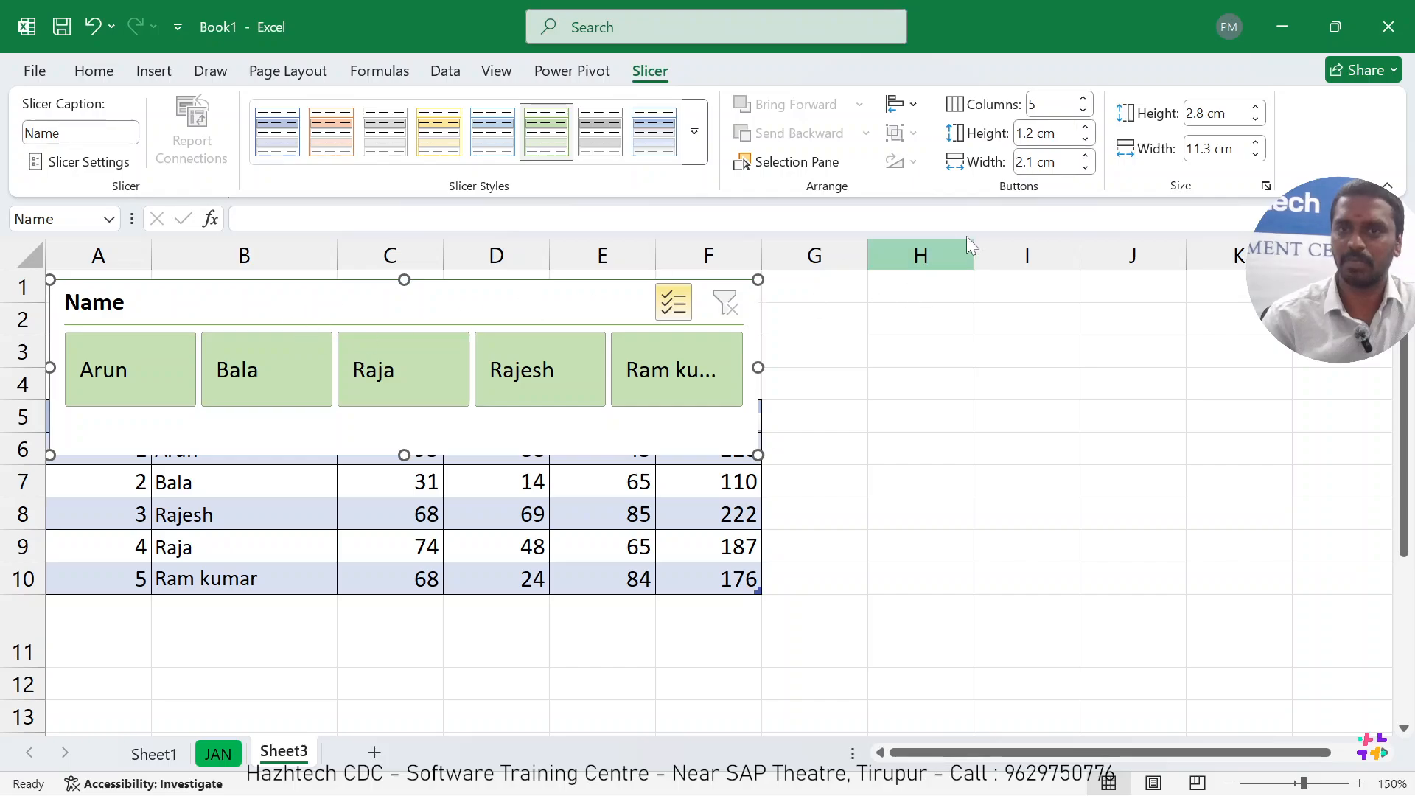
# Try button widths of 1.9 cm and 2.2 cm for the Name slicer, and shorten its overall height to 1.42 cm.
pyautogui.click(1087, 168)
pyautogui.click(1088, 168)
pyautogui.click(1087, 168)
pyautogui.click(1088, 157)
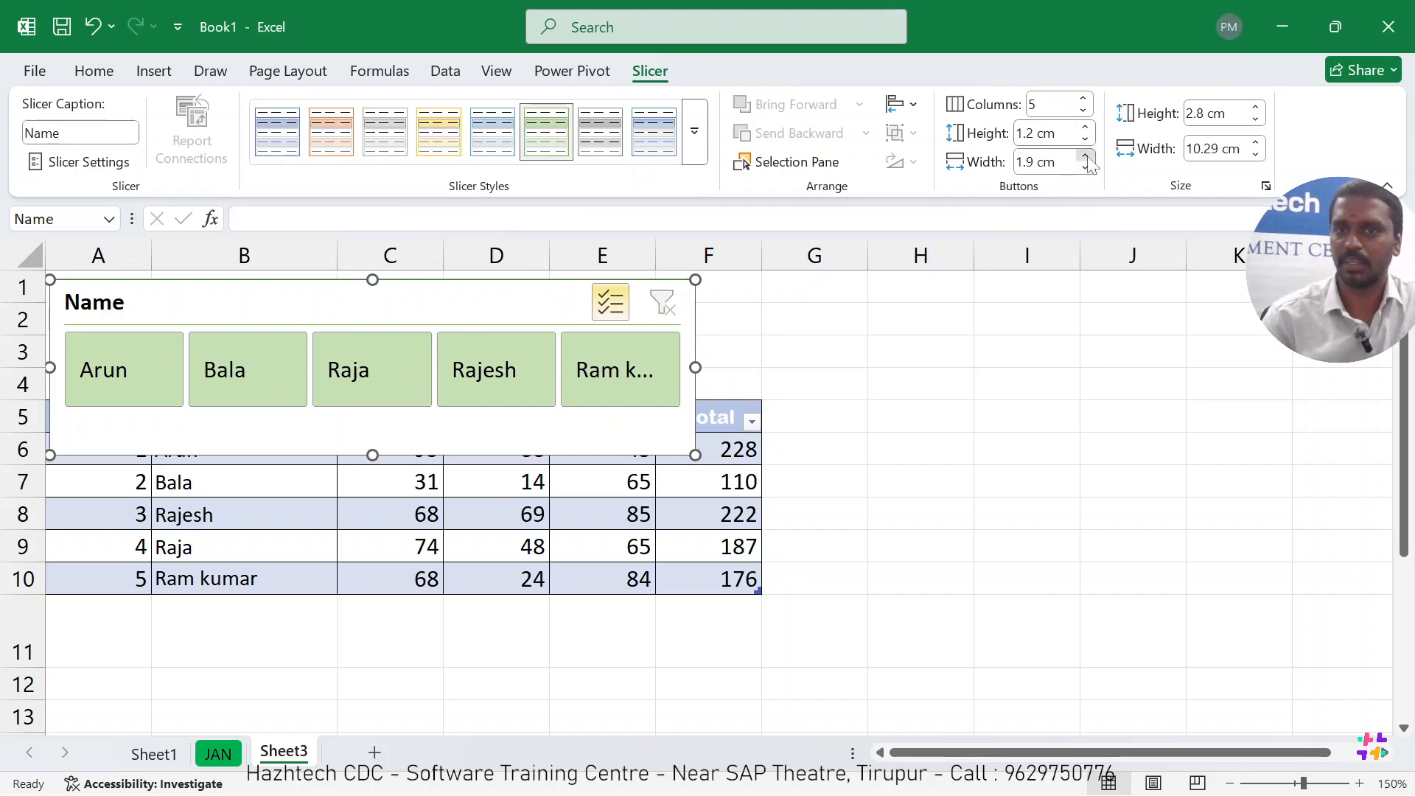
pyautogui.click(1087, 157)
pyautogui.click(1087, 157)
pyautogui.click(1087, 156)
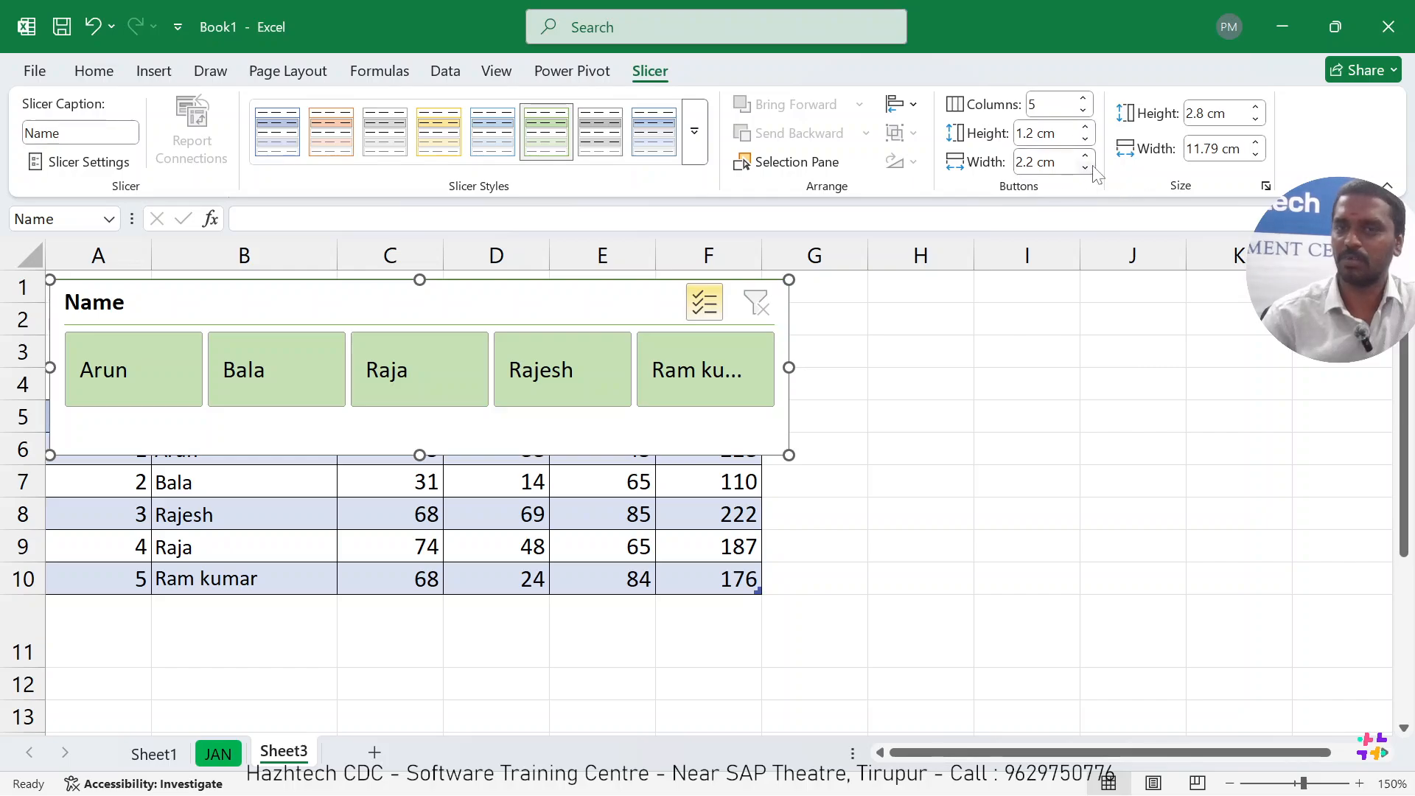
pyautogui.moveTo(419, 455); pyautogui.dragTo(424, 368)
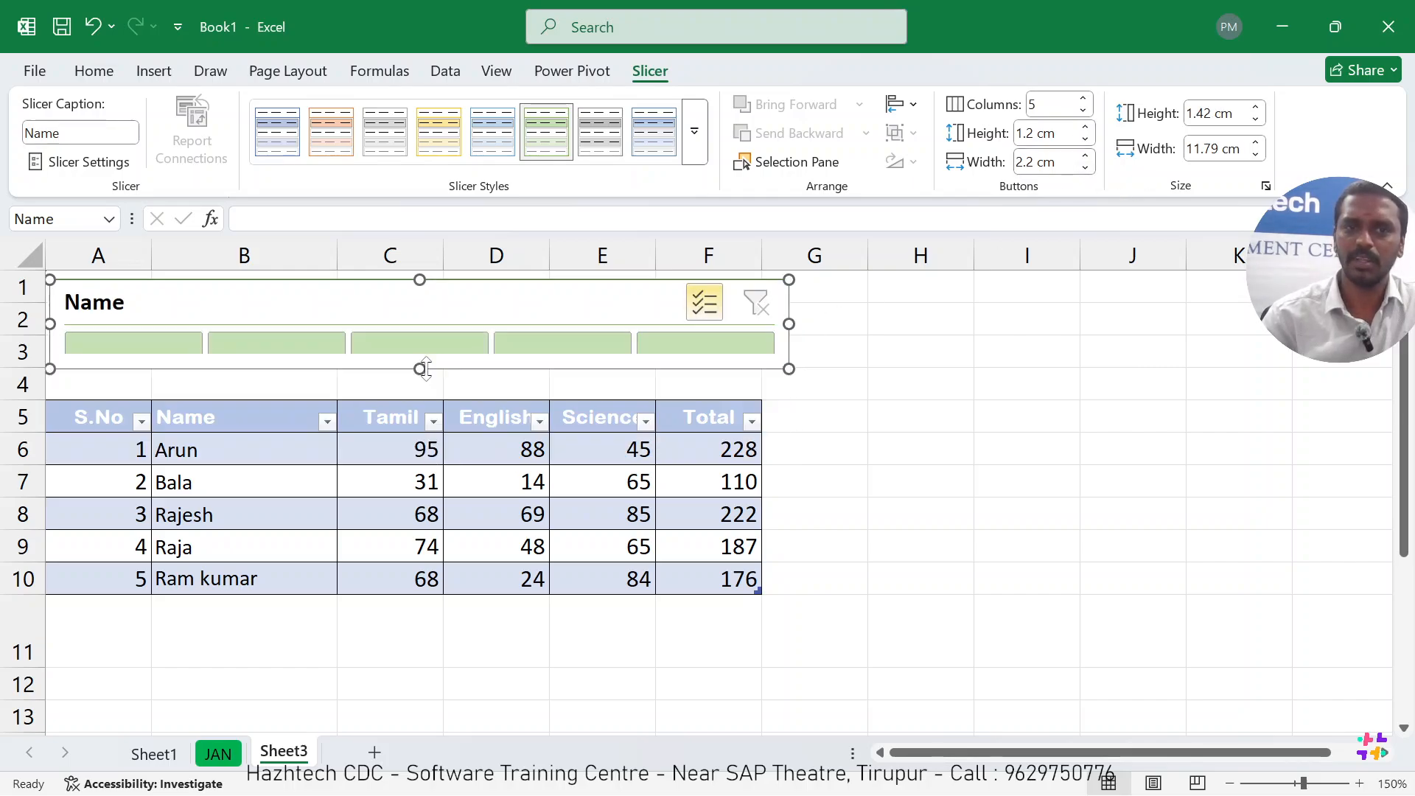
# Undo the recent button size and overall size changes of the Name slicer.
pyautogui.hotkey('ctrl', 'z')
pyautogui.hotkey('ctrl', 'z')
pyautogui.hotkey('ctrl', 'z')
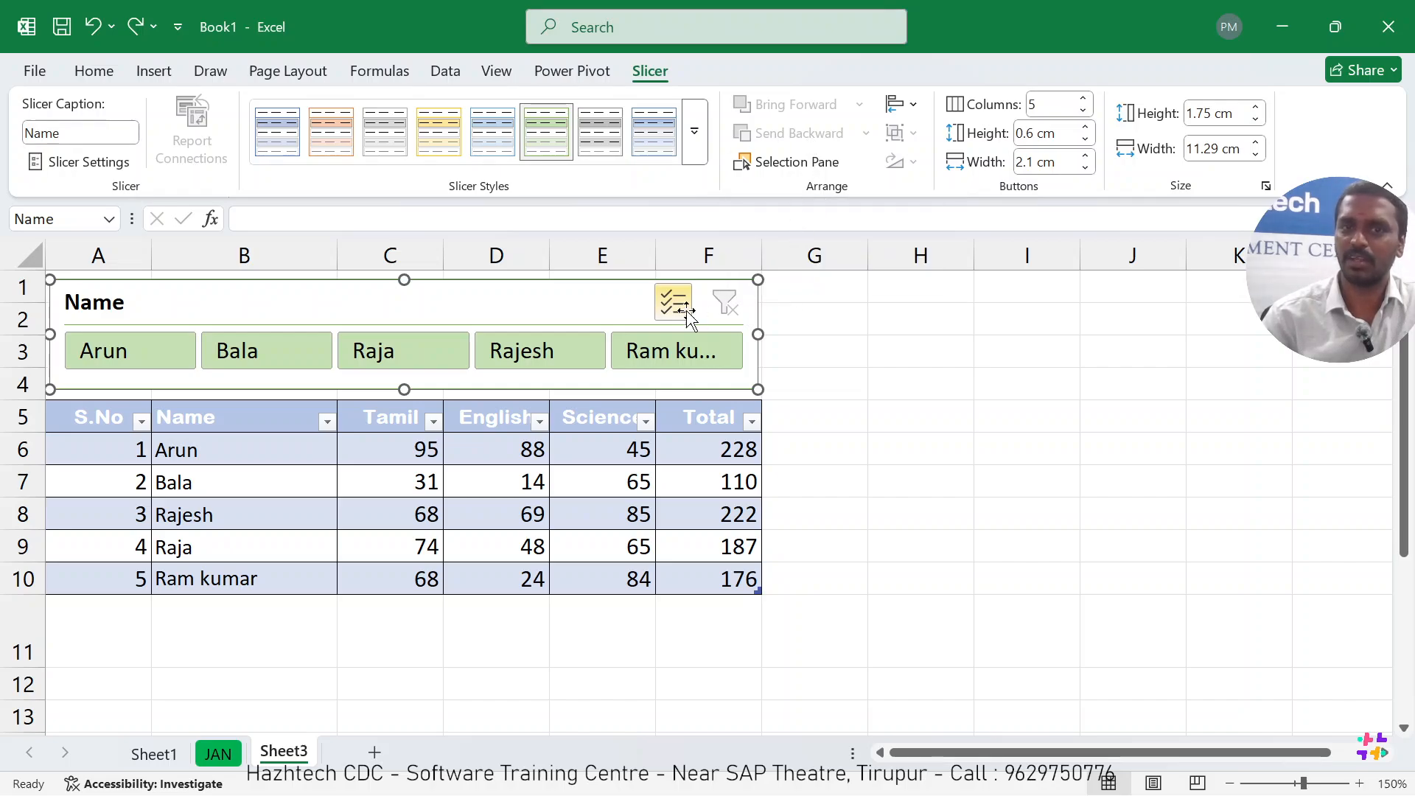
# Insert a slicer for the Tamil column of the marks table and place it overlapping the end of the Name slicer.
pyautogui.click(564, 451)
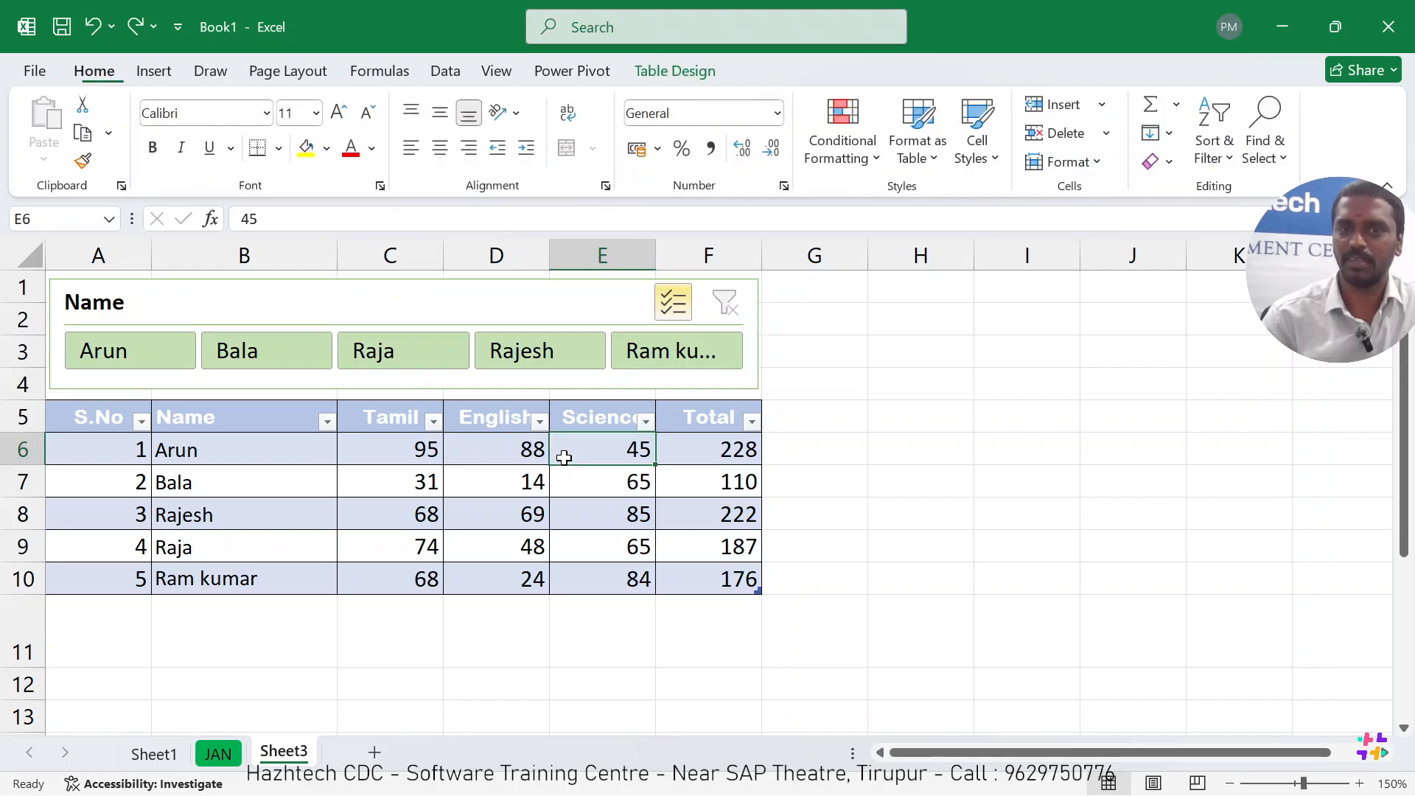
pyautogui.click(153, 71)
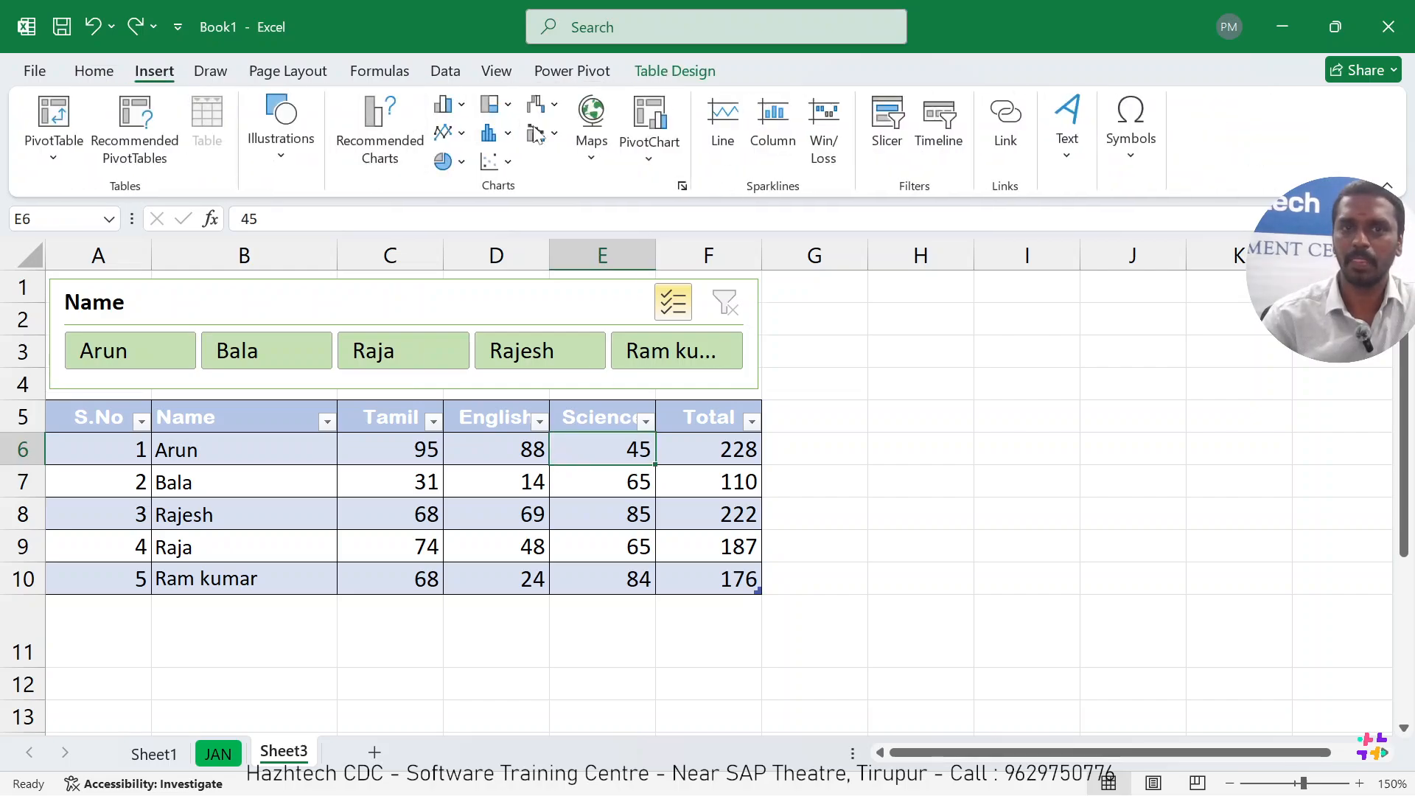
pyautogui.click(886, 125)
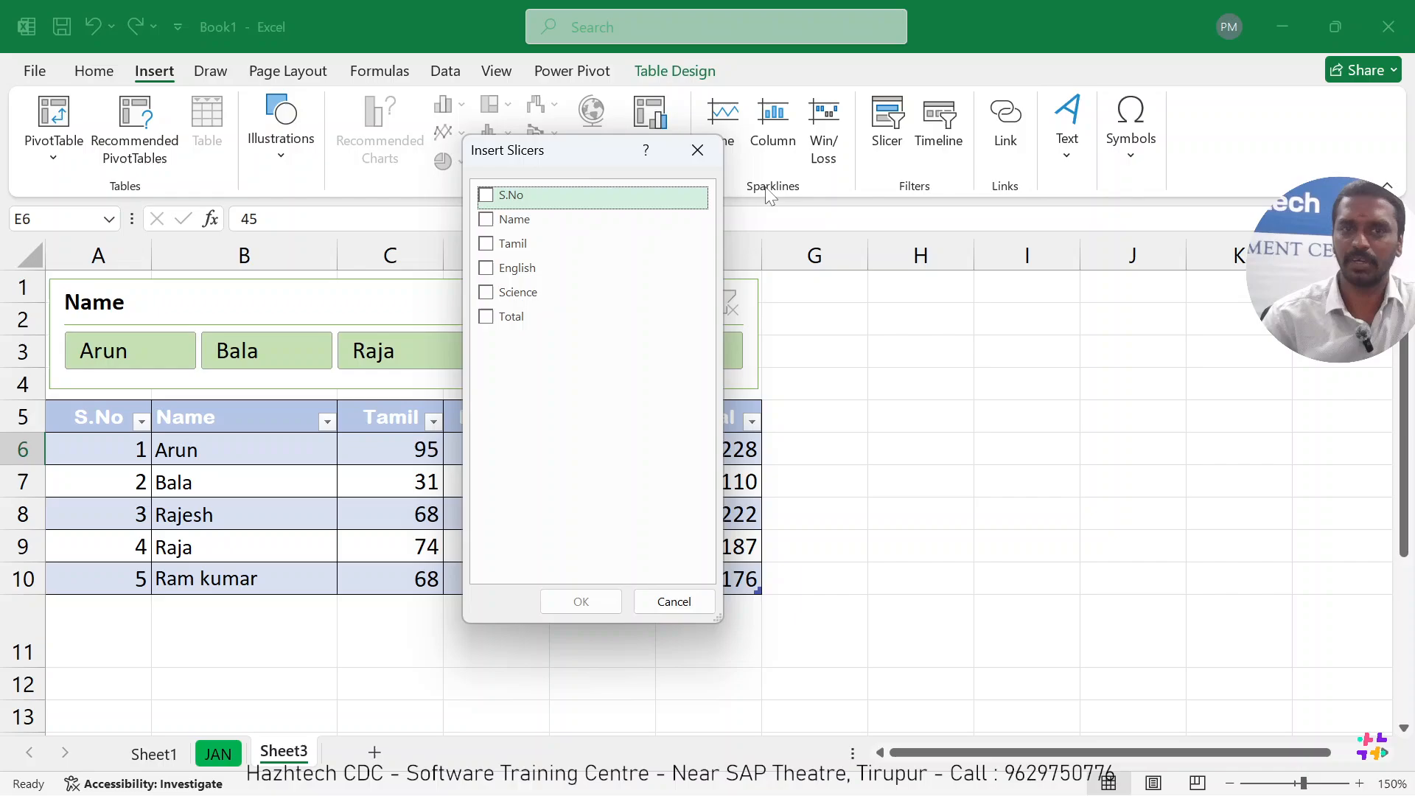
pyautogui.click(486, 244)
pyautogui.click(564, 601)
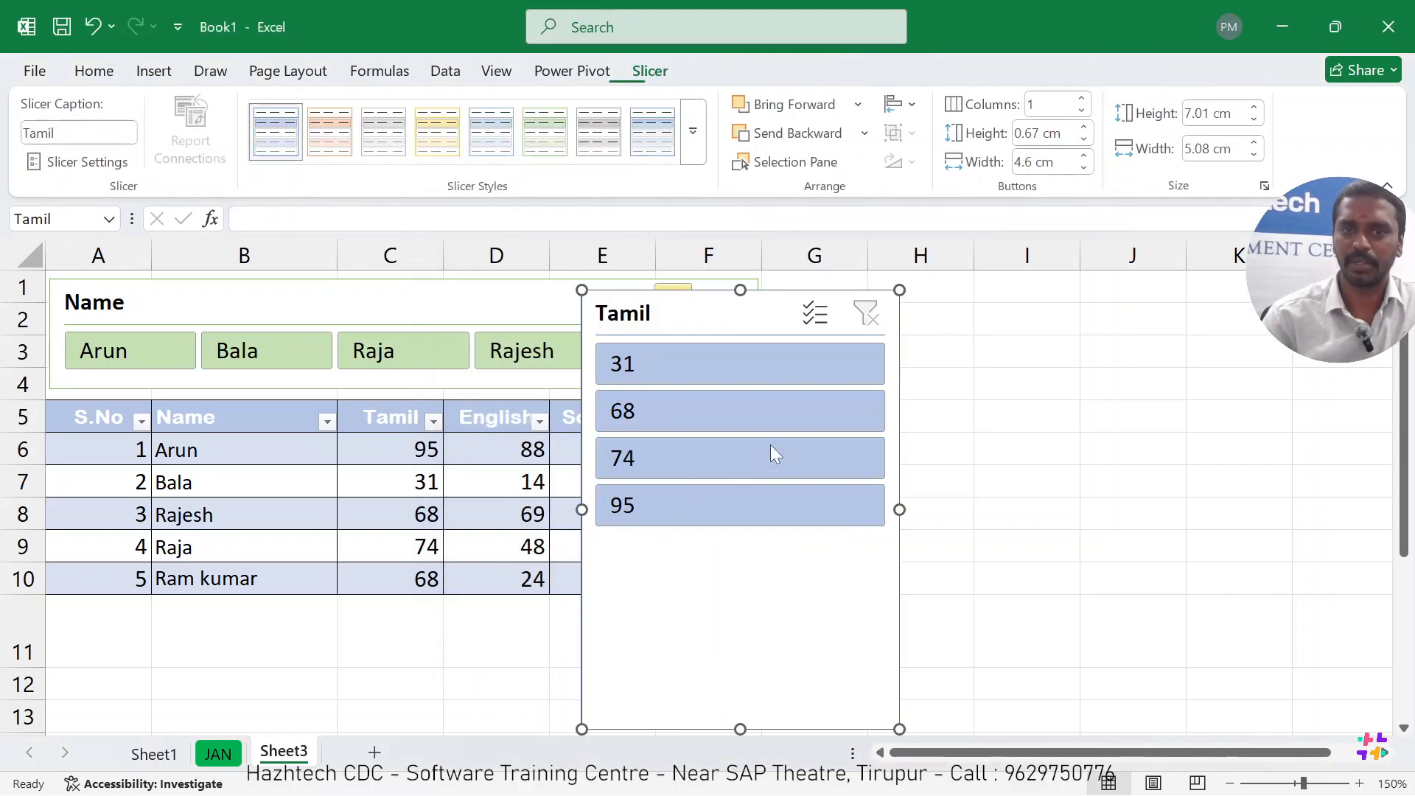
pyautogui.moveTo(745, 315); pyautogui.dragTo(623, 321)
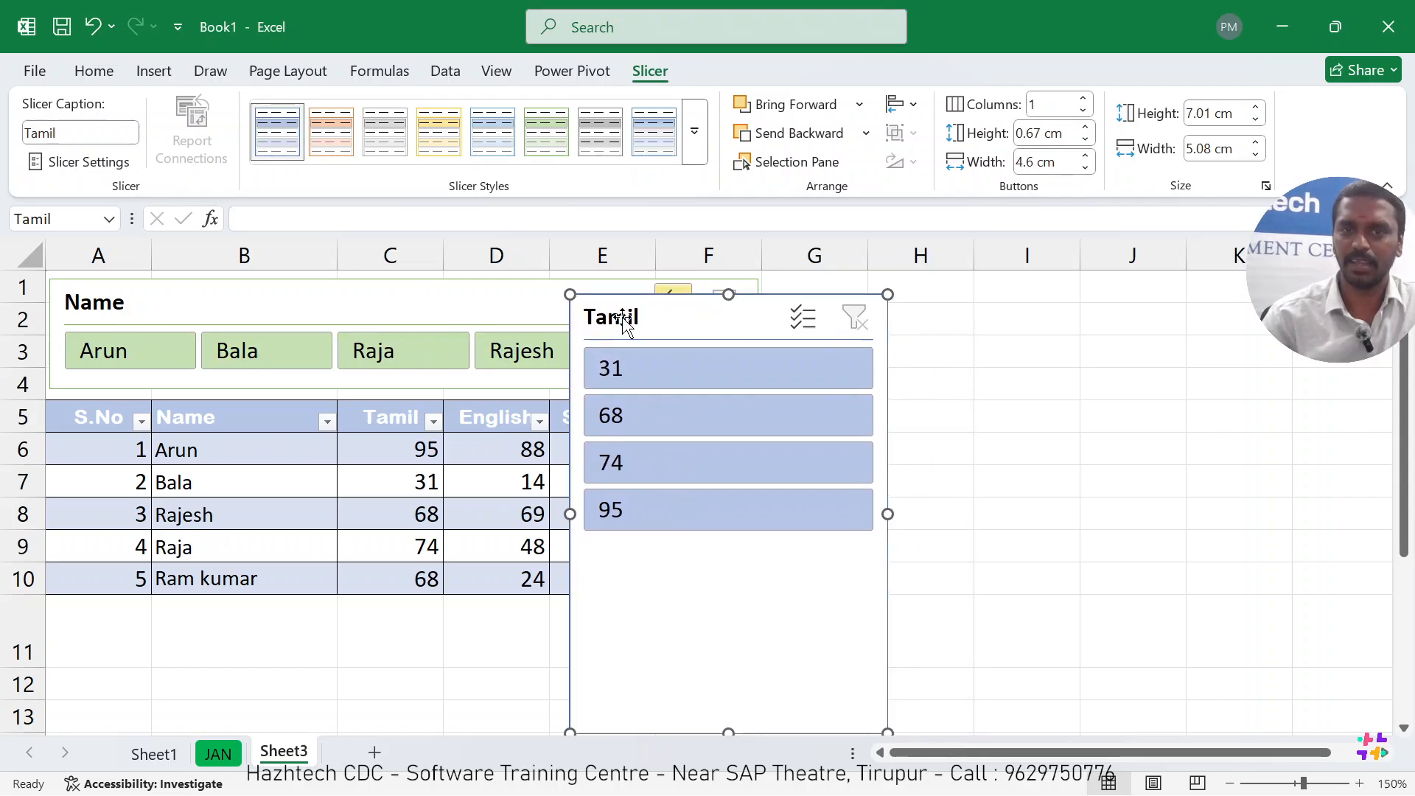
# Send the Tamil slicer backward behind the Name slicer, and shift the Name slicer slightly to the right over it.
pyautogui.click(799, 133)
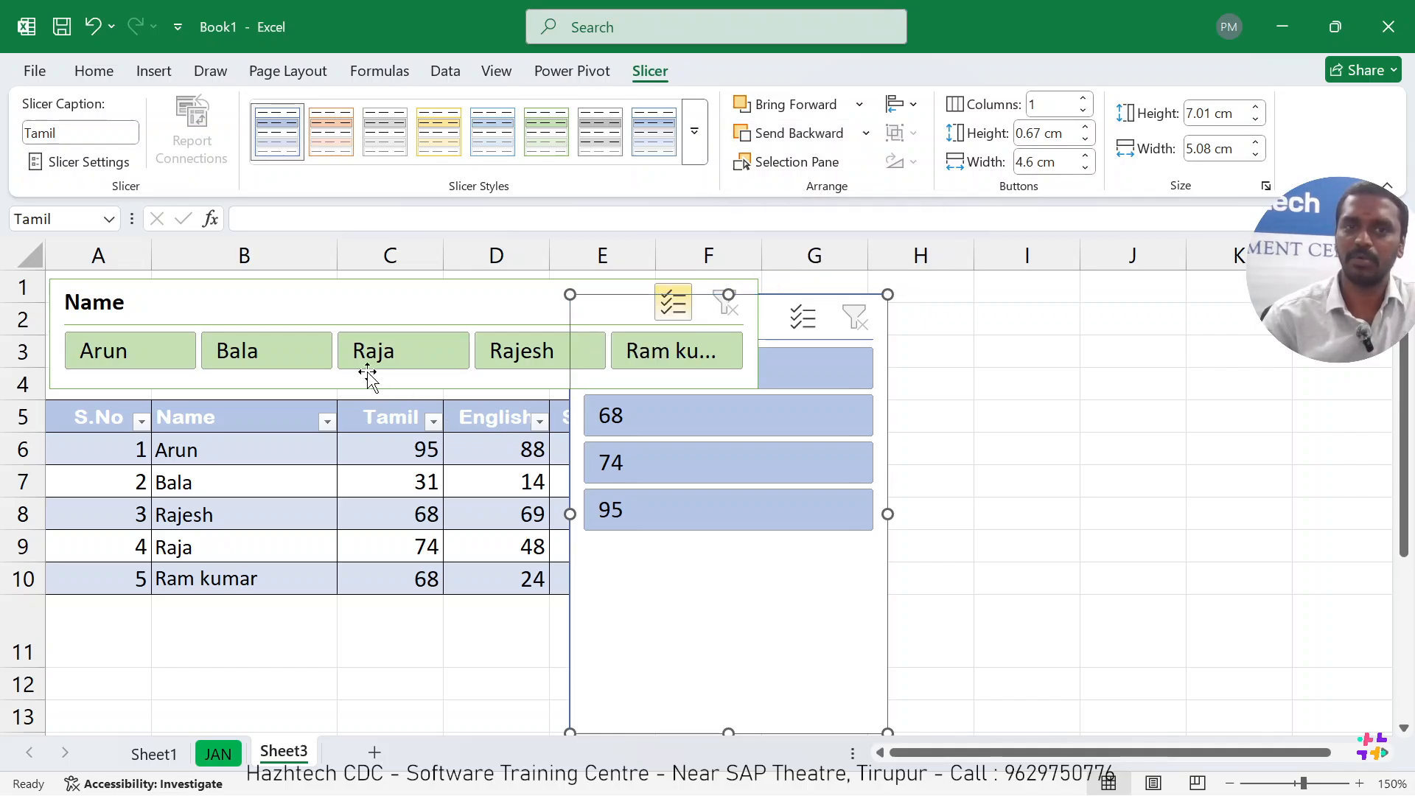
pyautogui.click(391, 300)
pyautogui.moveTo(391, 300)
pyautogui.mouseDown()
pyautogui.moveTo(418, 373)
pyautogui.moveTo(387, 302)
pyautogui.mouseUp()
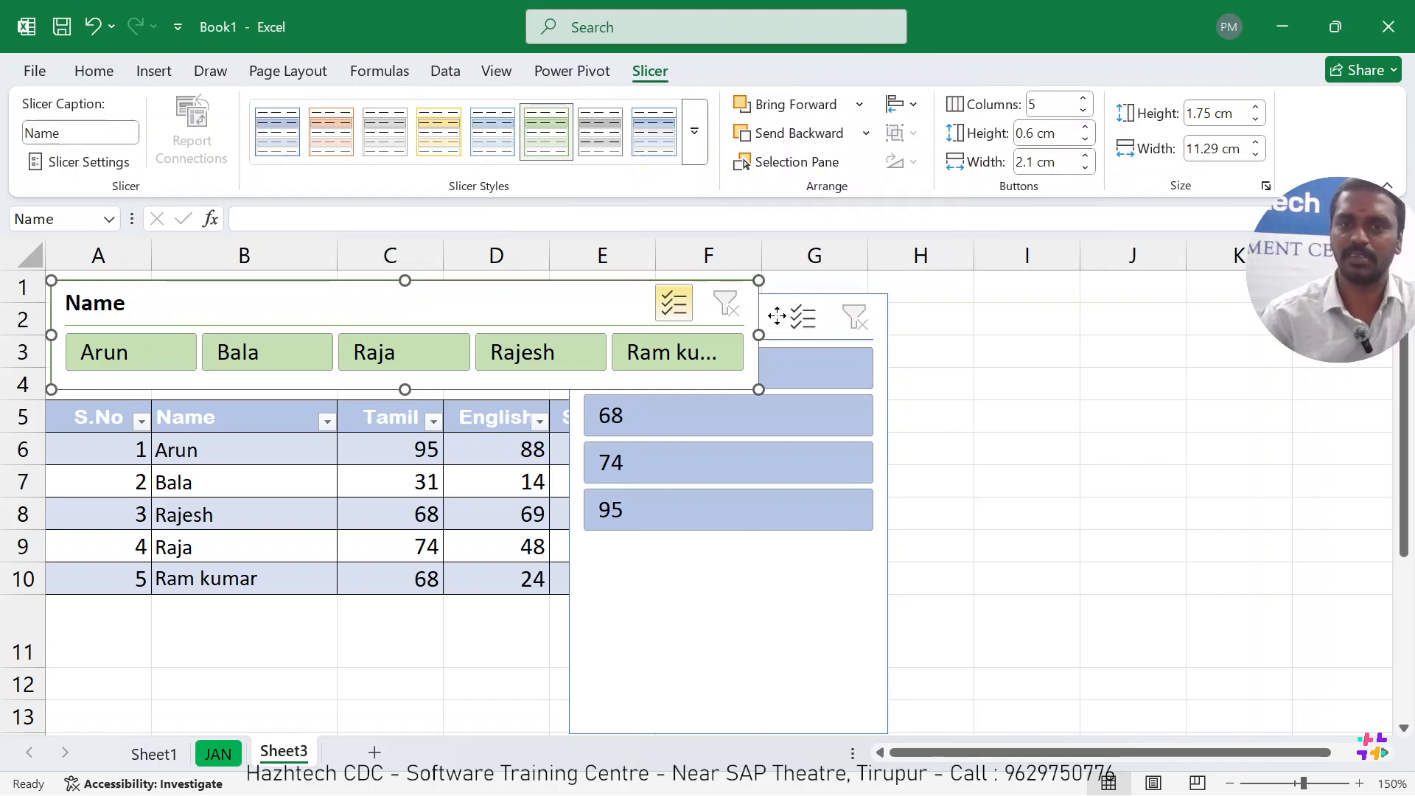
pyautogui.click(779, 316)
pyautogui.moveTo(754, 314)
pyautogui.mouseDown()
pyautogui.moveTo(792, 311)
pyautogui.moveTo(766, 312)
pyautogui.mouseUp()
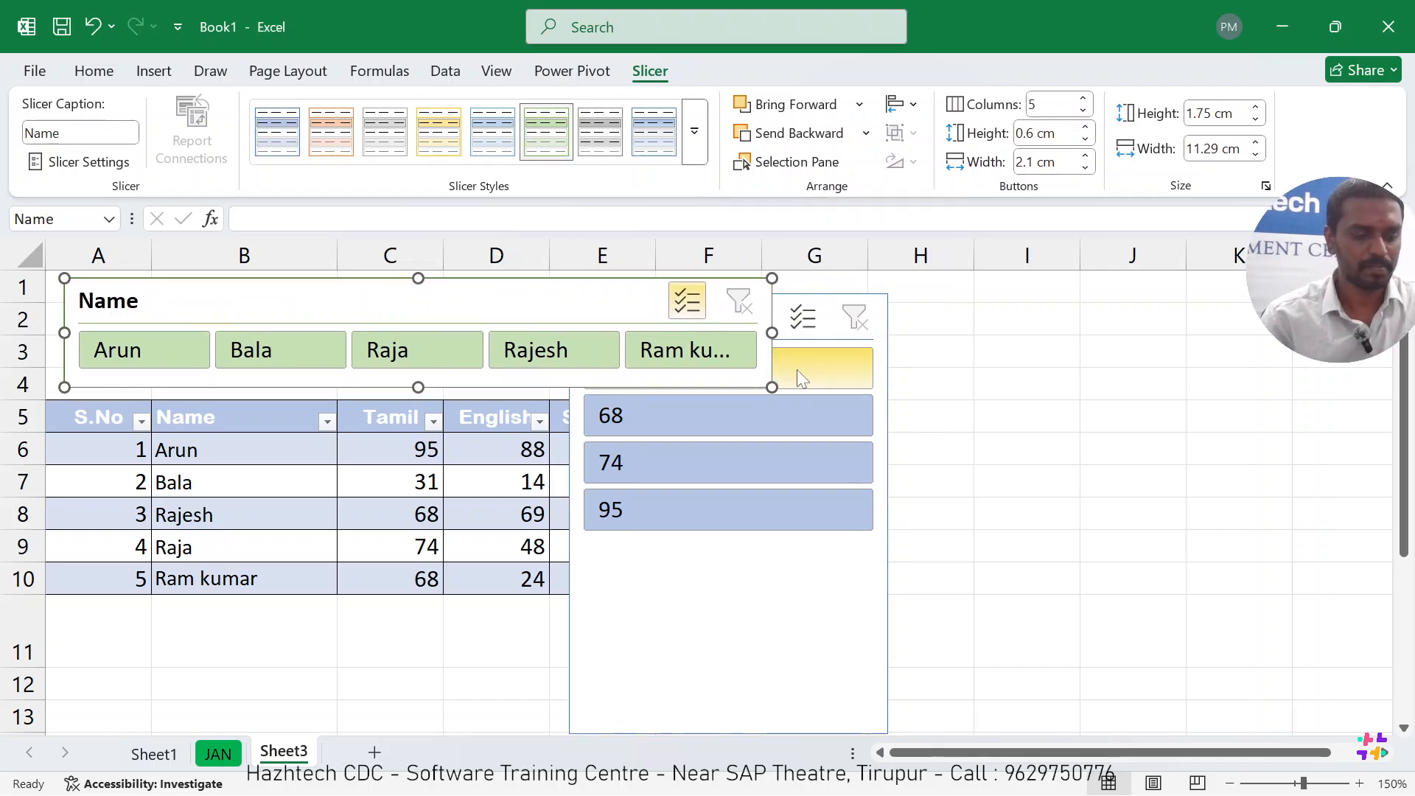